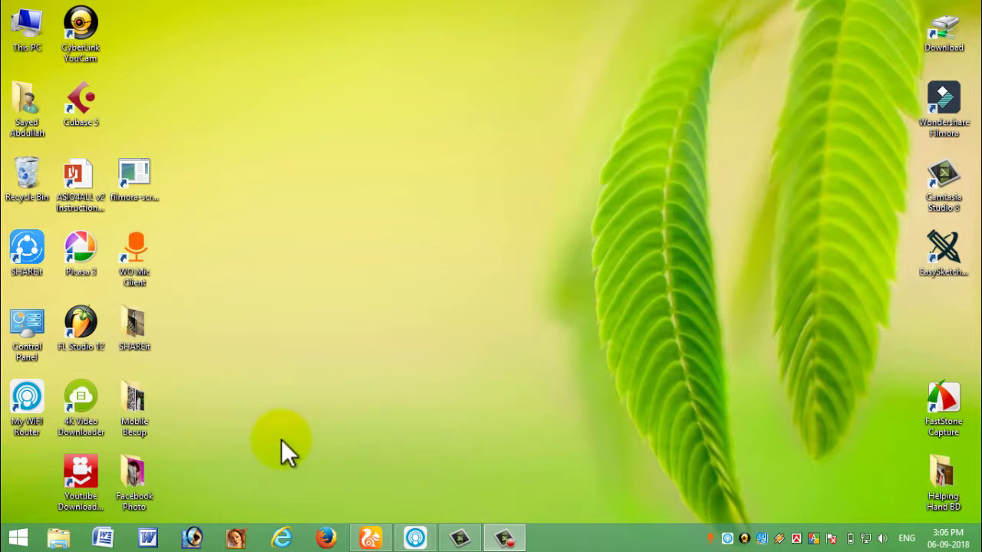
# Step: Launch Microsoft Office Excel 2007 from the Windows 8 All Apps list to get a blank Book1
pyautogui.click(21, 538)
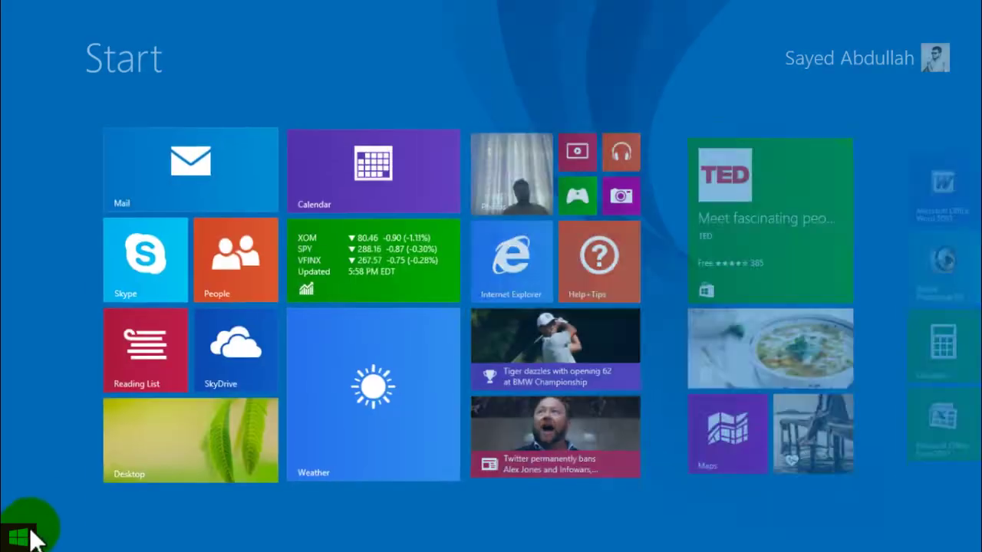
pyautogui.click(96, 515)
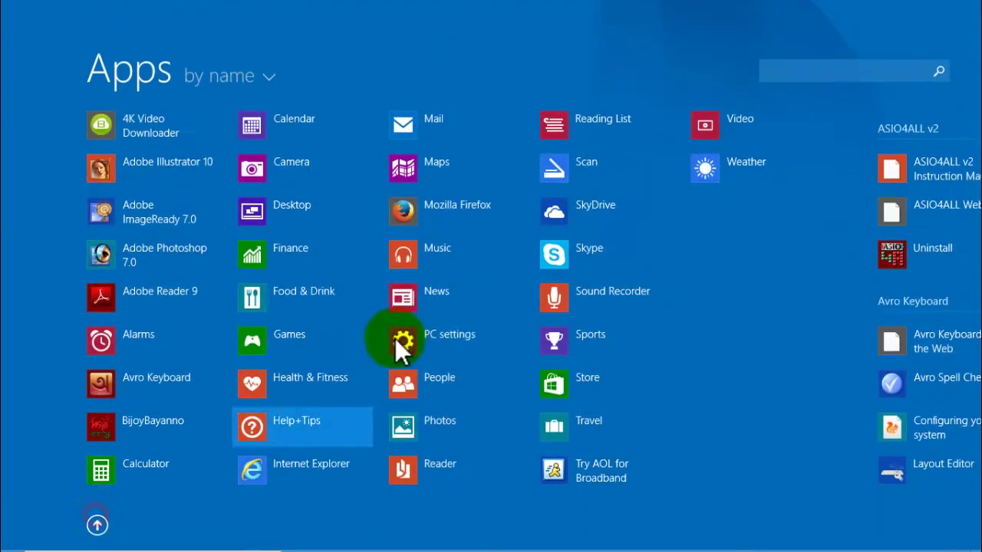
pyautogui.scroll(-2, 583, 301)
pyautogui.scroll(-3, 614, 303)
pyautogui.scroll(-5, 619, 304)
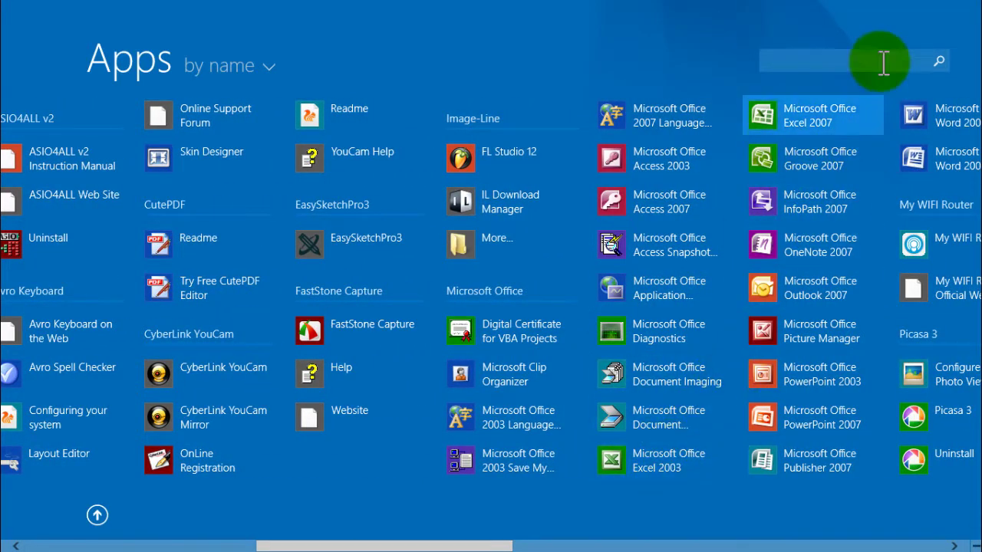
pyautogui.click(833, 115)
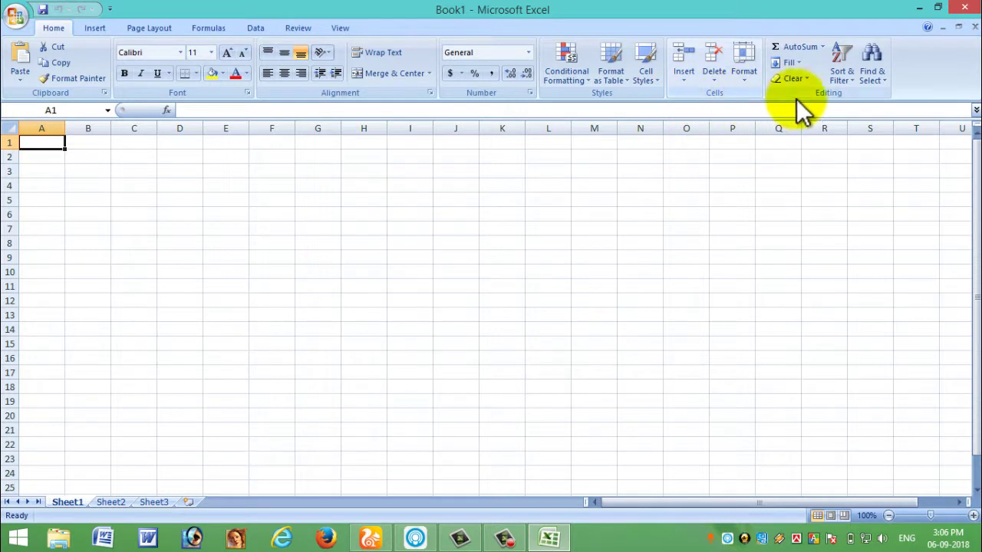
# Step: Bring up the Insert ribbon tab with its Tables, Illustrations, Charts, Links and Text commands
pyautogui.click(98, 28)
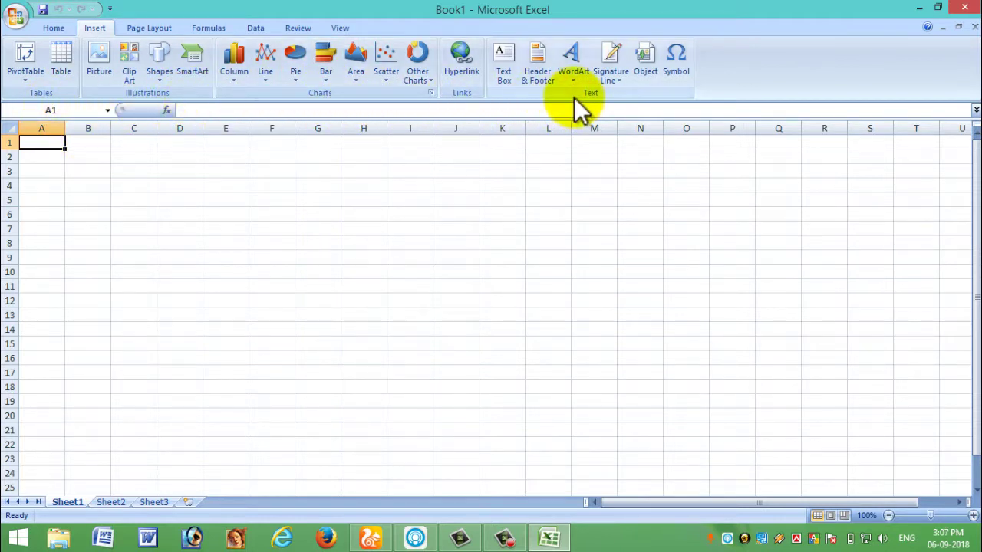
# Step: Browse the Page Layout, Formulas, Data, Review and View tabs, then show the Office Button menu
pyautogui.click(141, 32)
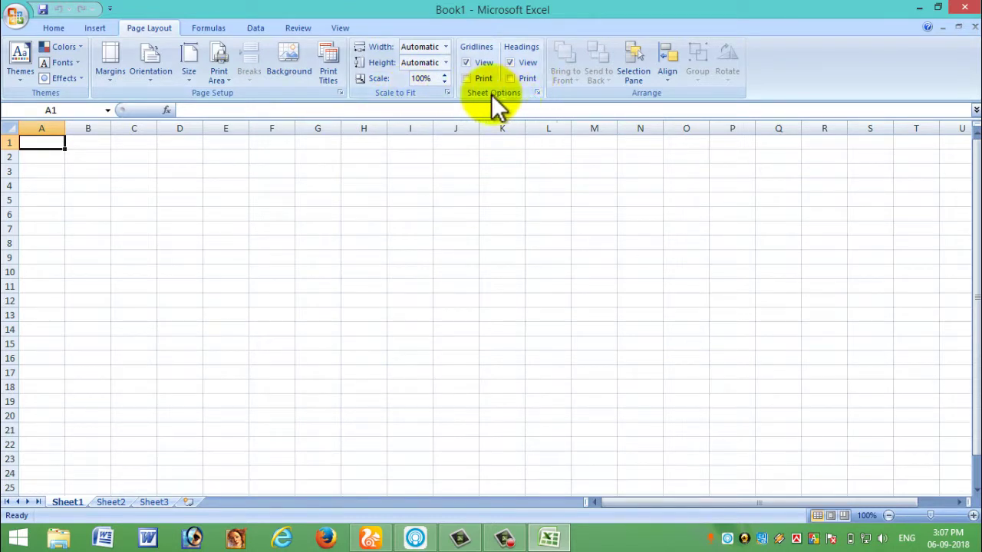
pyautogui.click(204, 29)
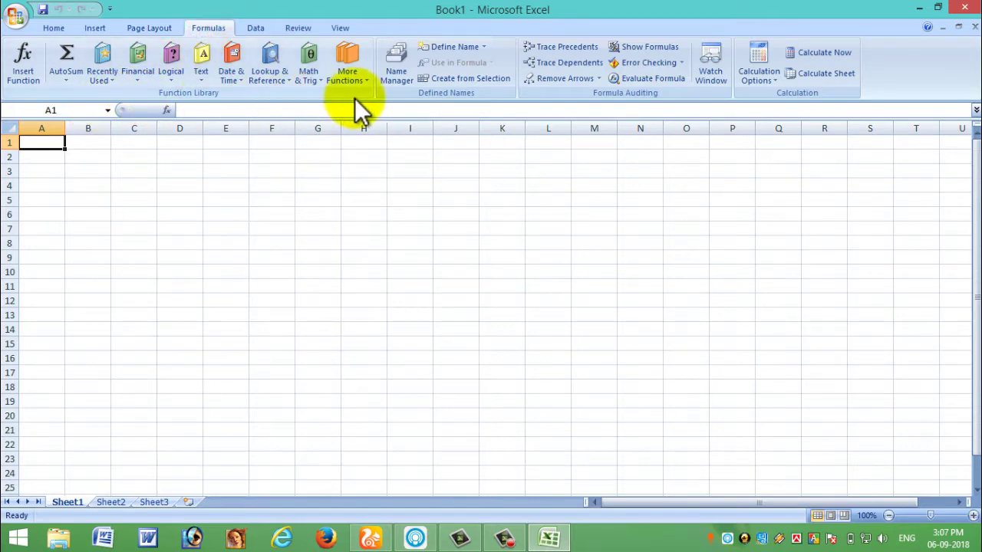
pyautogui.click(260, 29)
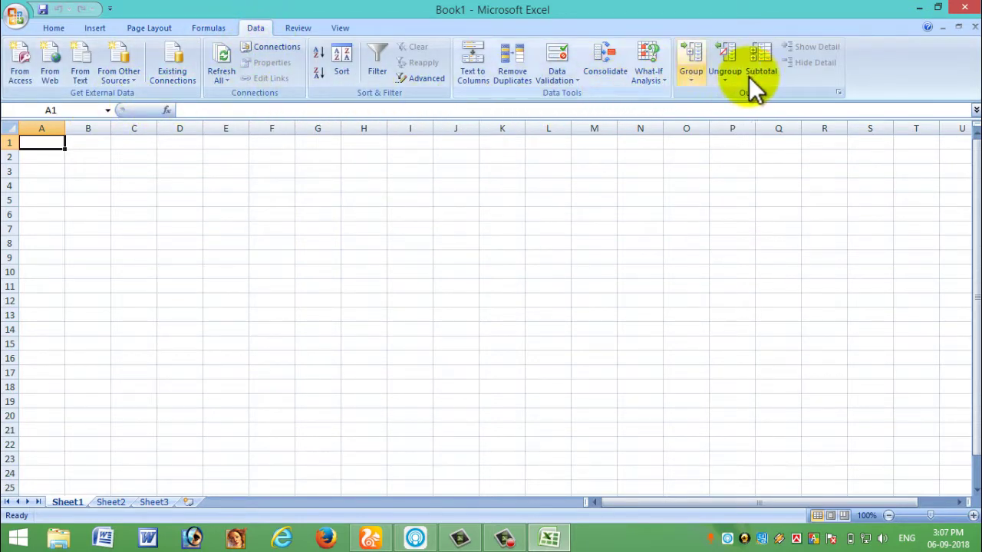
pyautogui.click(300, 33)
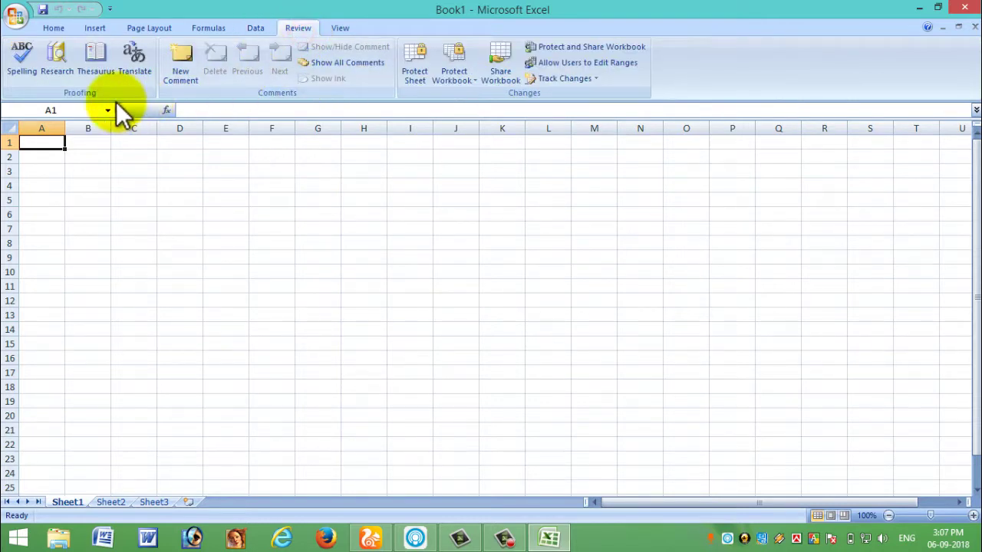
pyautogui.click(338, 29)
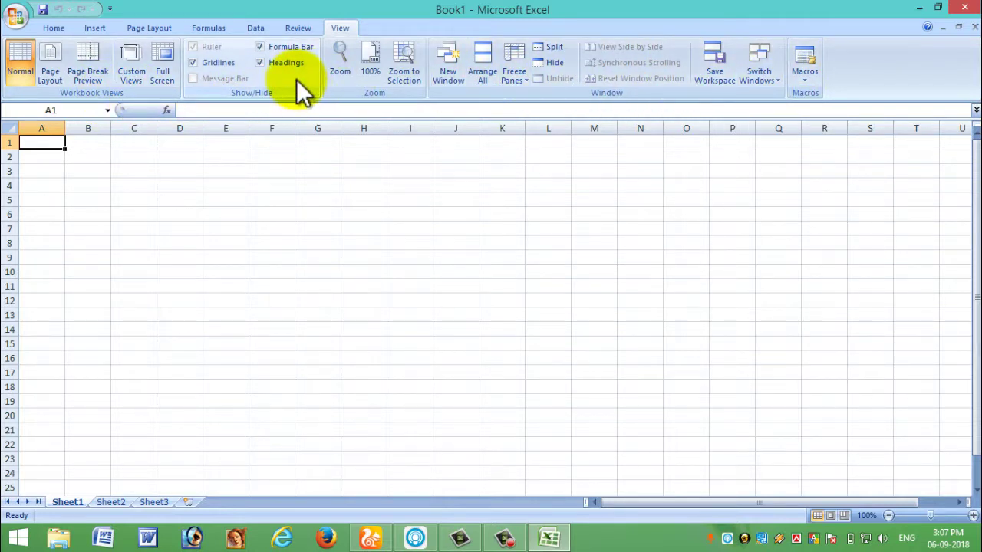
pyautogui.click(19, 17)
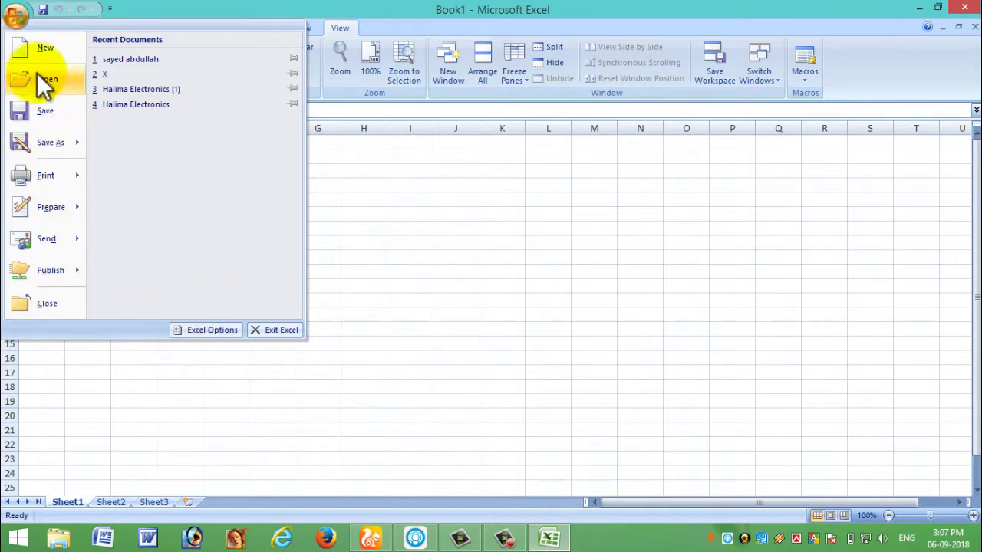
# Step: Dismiss the Office Button menu so the empty Sheet1 is fully visible again
pyautogui.moveTo(40, 269)
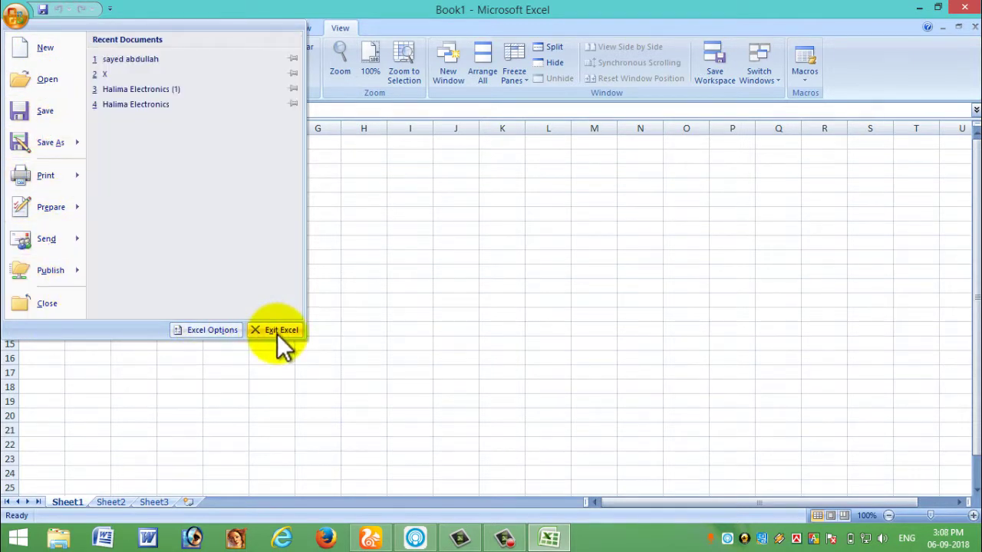
pyautogui.click(388, 268)
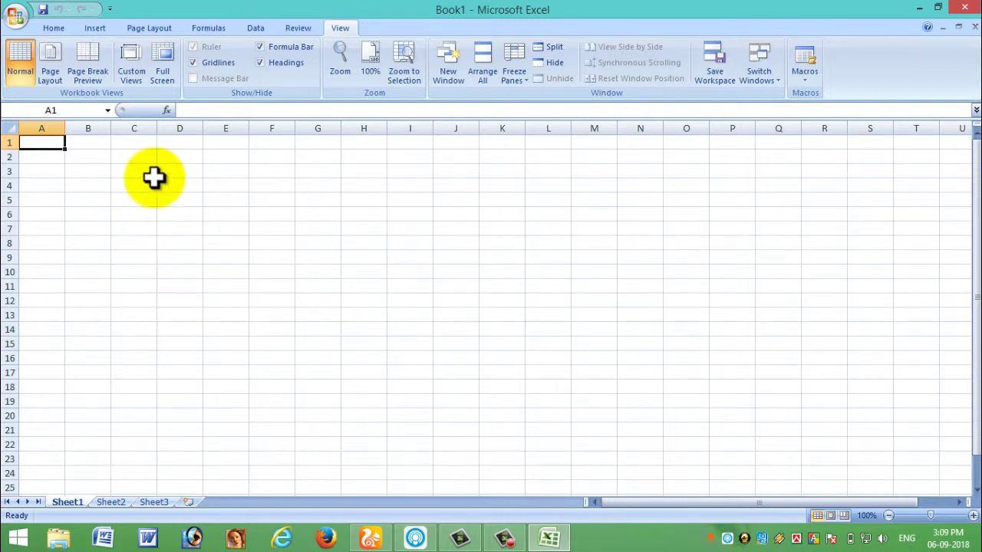
# Step: Select the ranges C4:I18 and then A1:K18, finishing on the single cell M9
pyautogui.moveTo(120, 184); pyautogui.dragTo(403, 390)
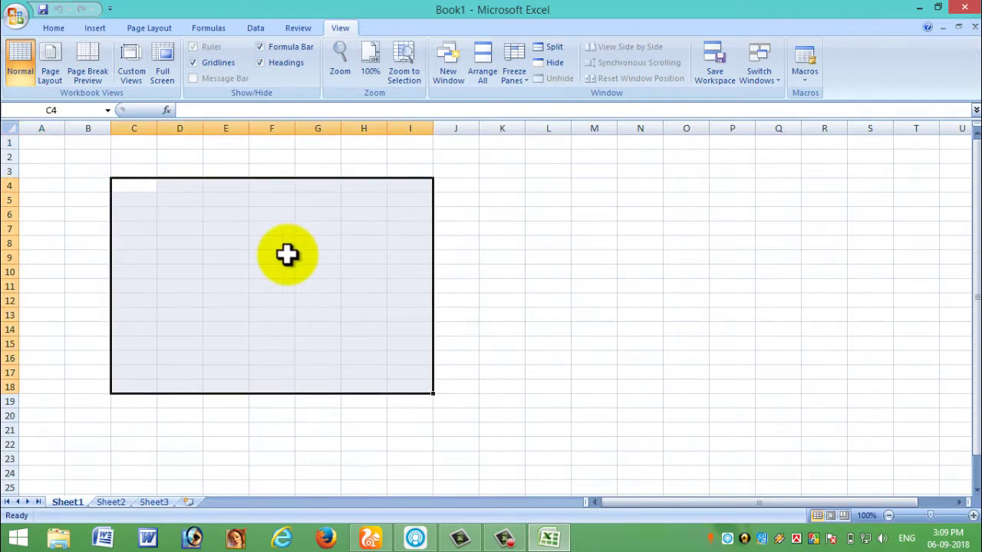
pyautogui.moveTo(40, 138); pyautogui.dragTo(522, 387)
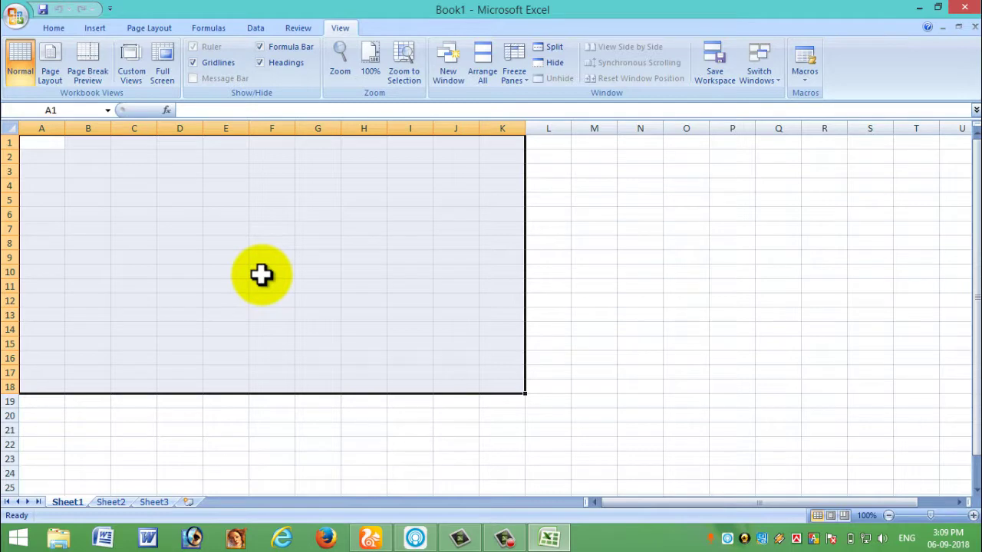
pyautogui.click(576, 257)
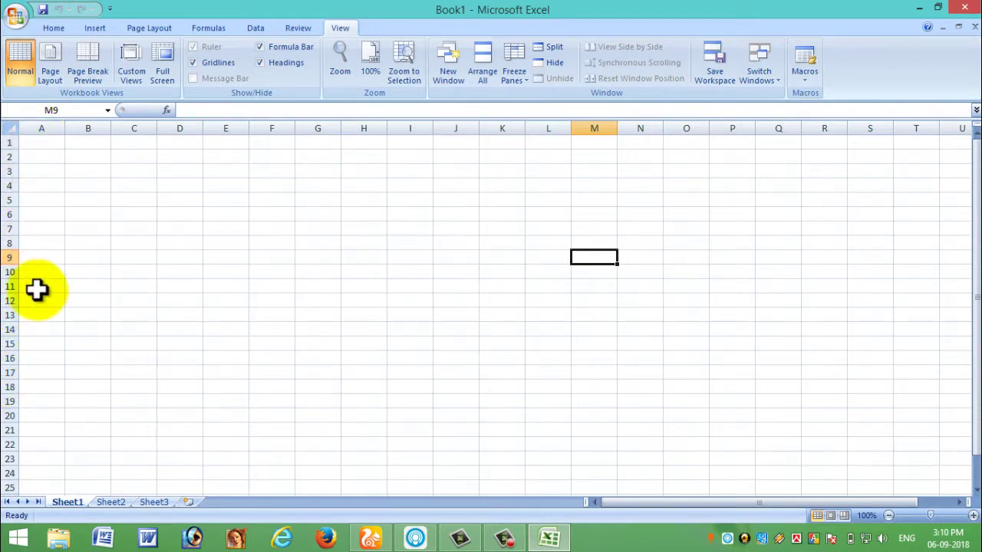
# Step: Select columns A, B, C and D one after another, then return to cell A1
pyautogui.click(42, 125)
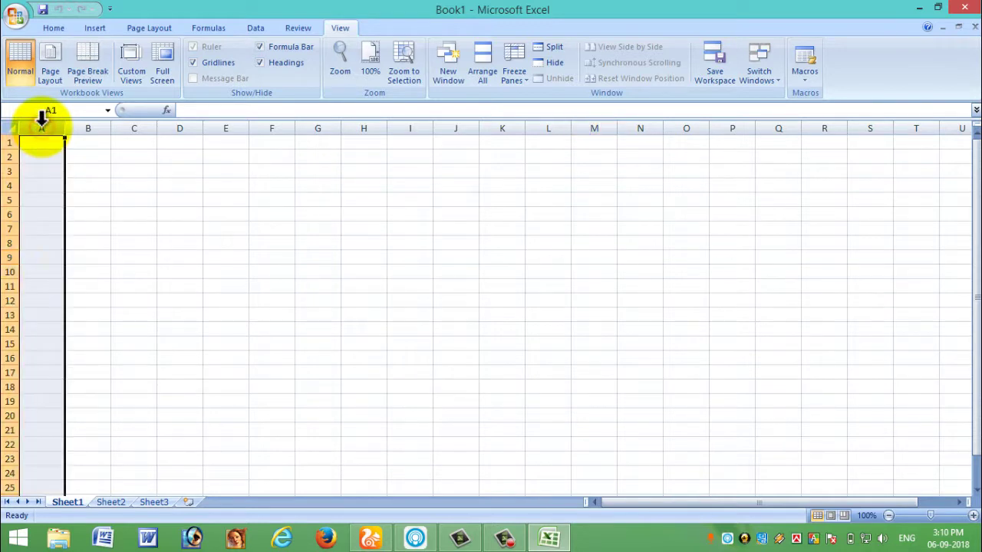
pyautogui.click(84, 125)
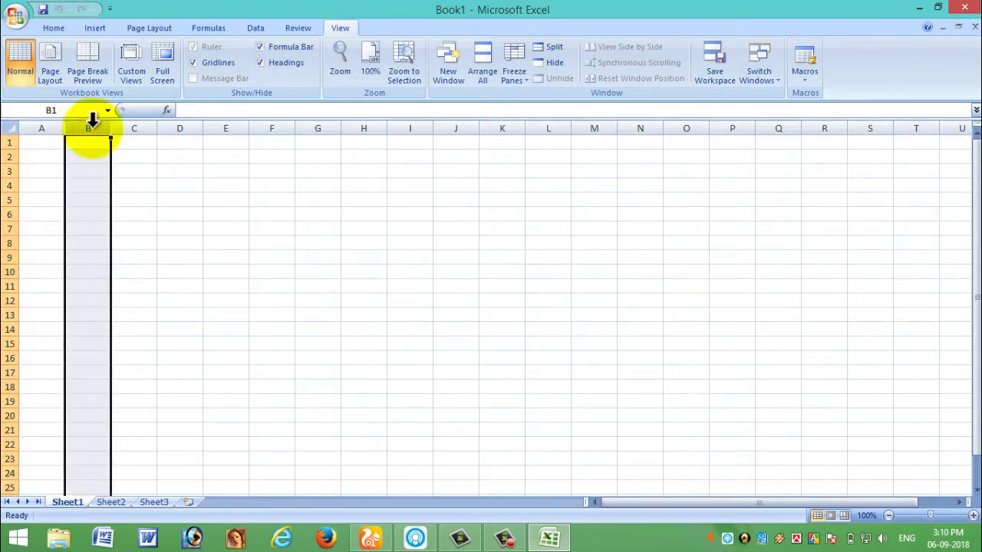
pyautogui.click(132, 125)
pyautogui.click(188, 125)
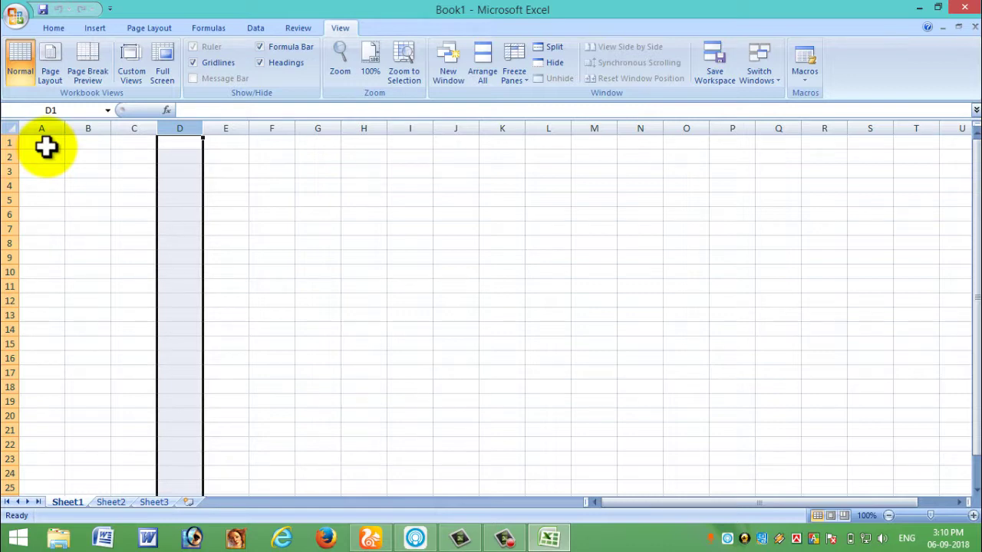
pyautogui.click(46, 146)
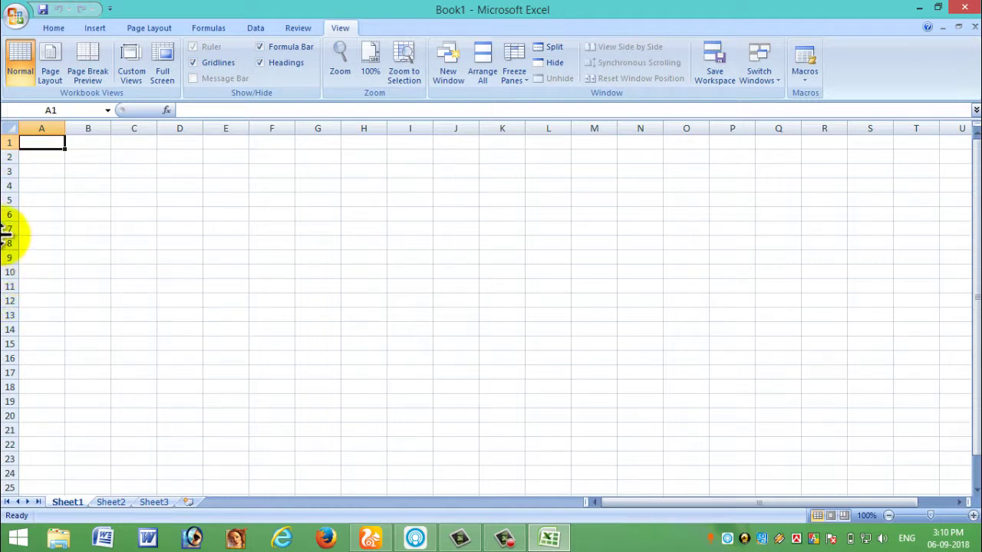
# Step: Select columns A, B and C, then rows 1, 2, 3 and finally row 4
pyautogui.click(44, 122)
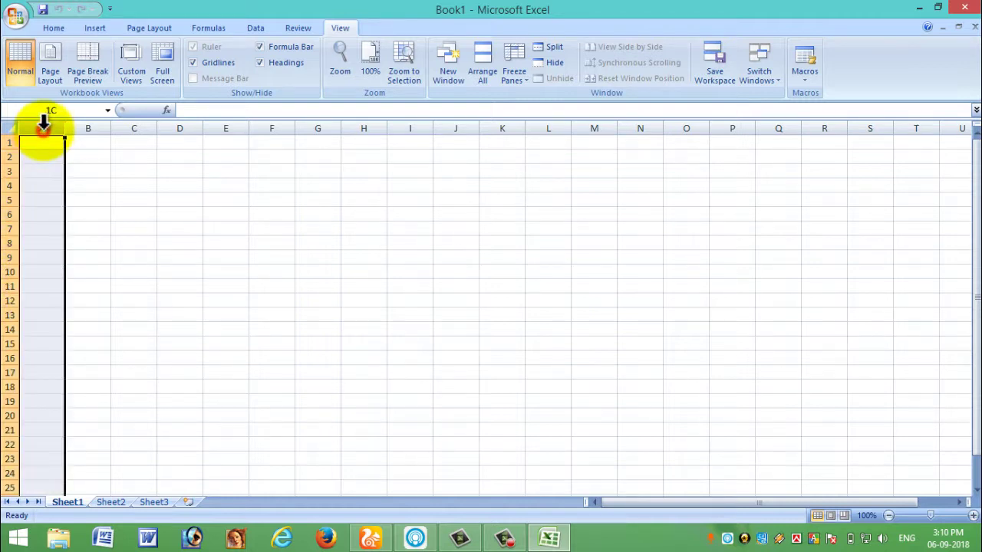
pyautogui.click(87, 127)
pyautogui.click(132, 125)
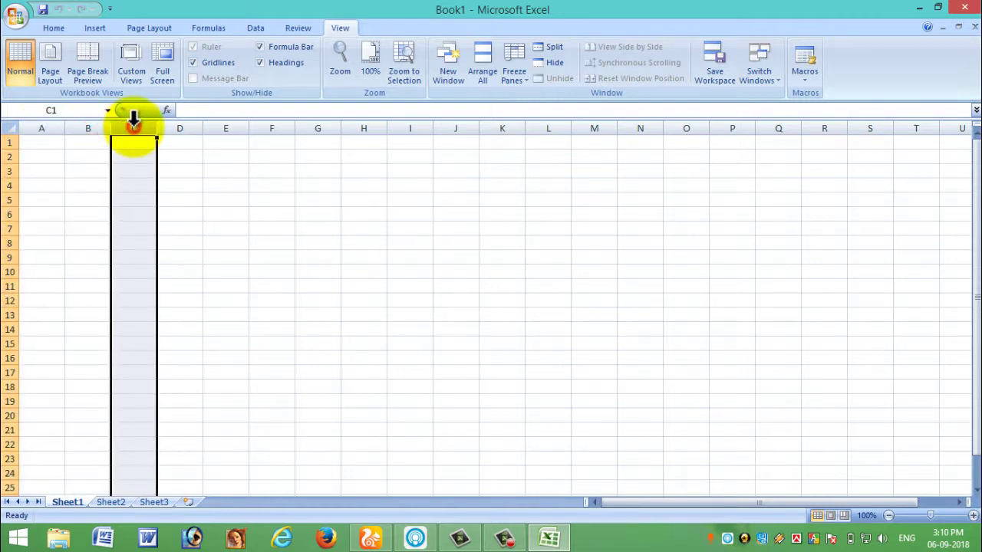
pyautogui.click(6, 142)
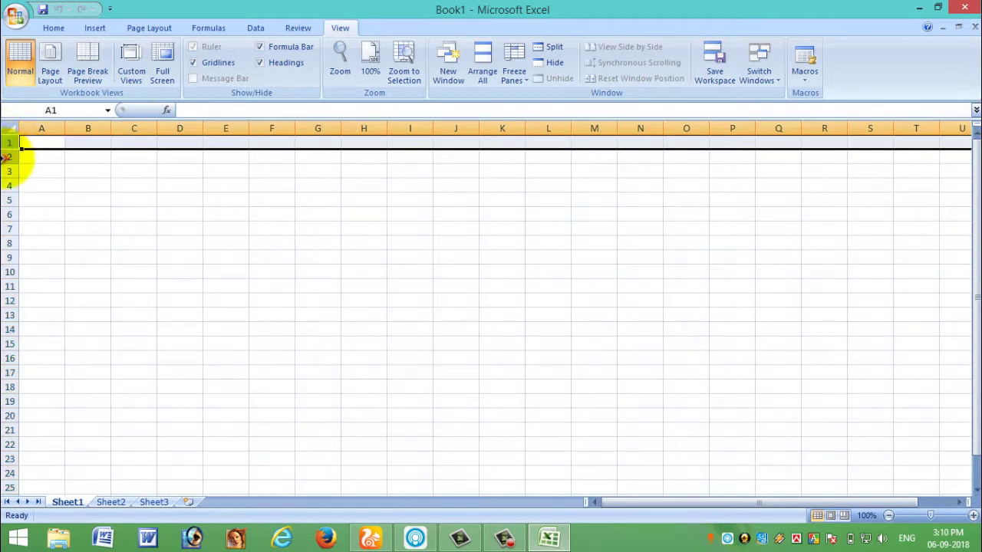
pyautogui.click(8, 157)
pyautogui.click(8, 171)
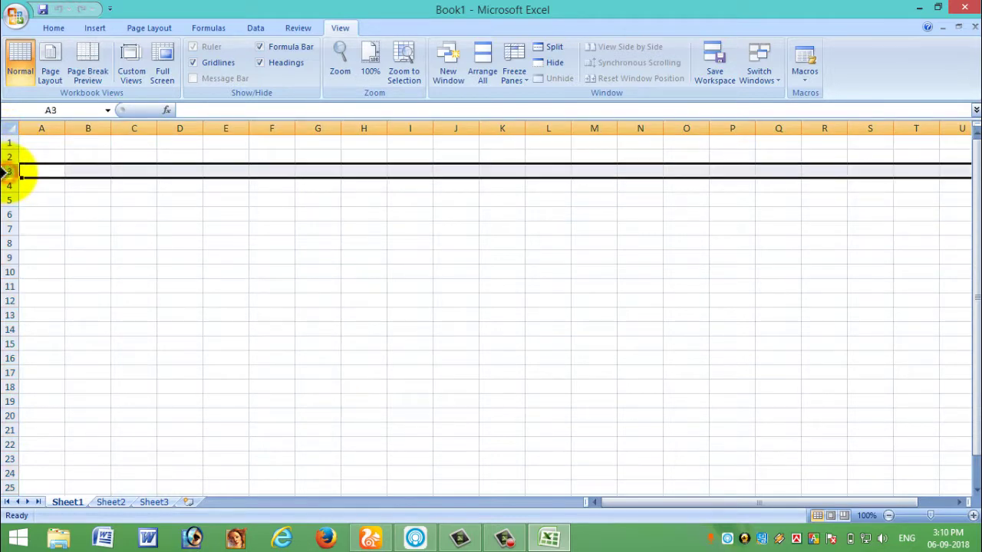
pyautogui.click(6, 185)
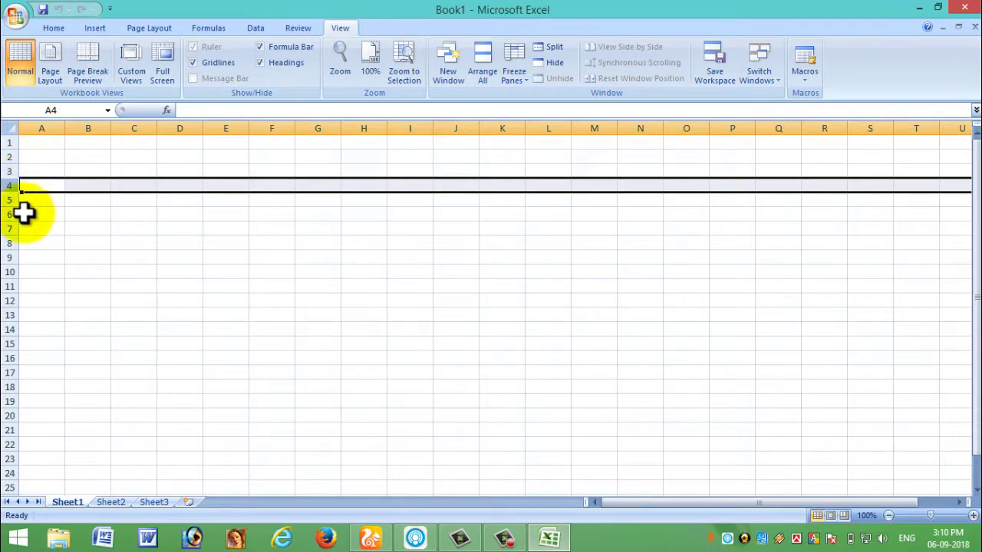
# Step: Select cells C7, D7, D5, D3, C3, C7, E7, G10, K9 and F8 in turn
pyautogui.click(139, 224)
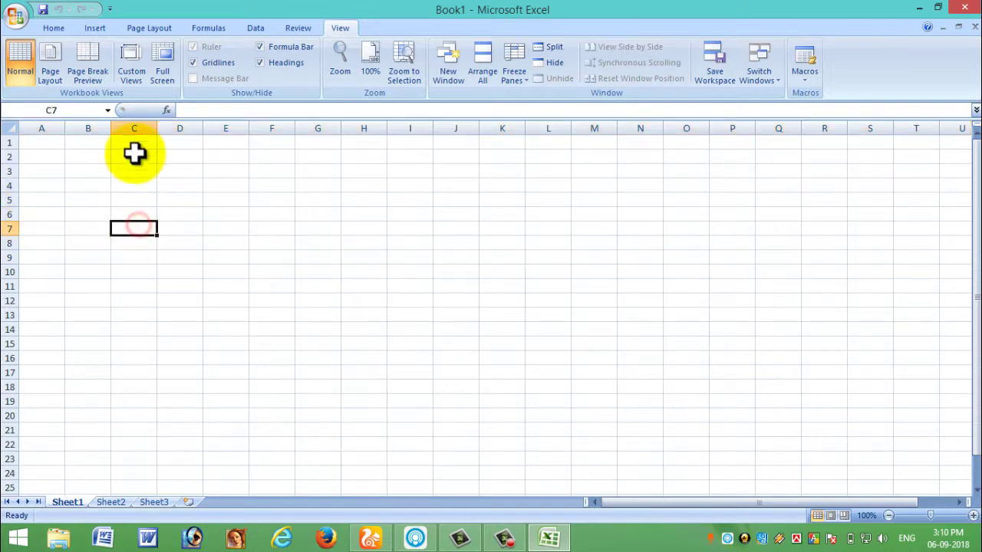
pyautogui.click(184, 228)
pyautogui.click(186, 199)
pyautogui.click(176, 170)
pyautogui.click(131, 171)
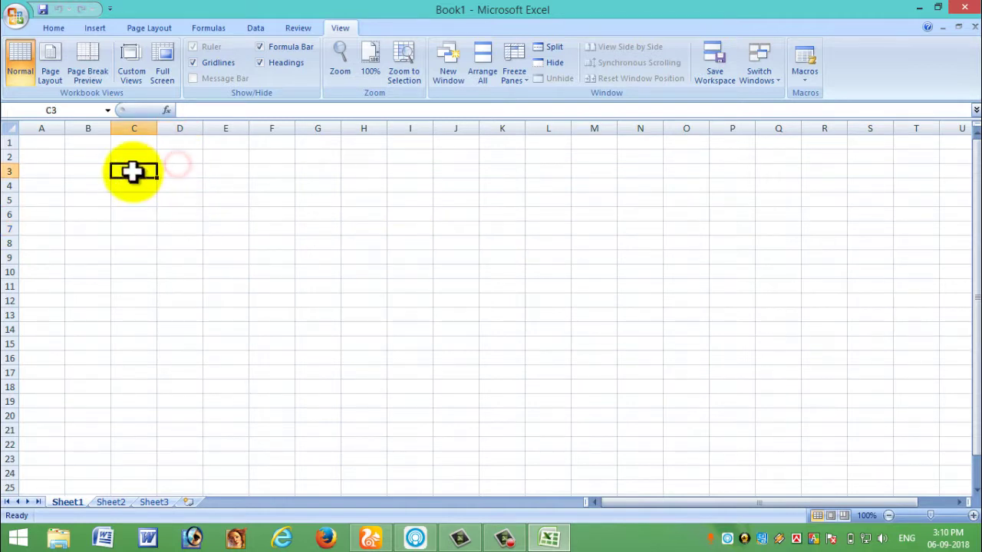
pyautogui.click(132, 224)
pyautogui.click(230, 224)
pyautogui.click(322, 271)
pyautogui.click(489, 256)
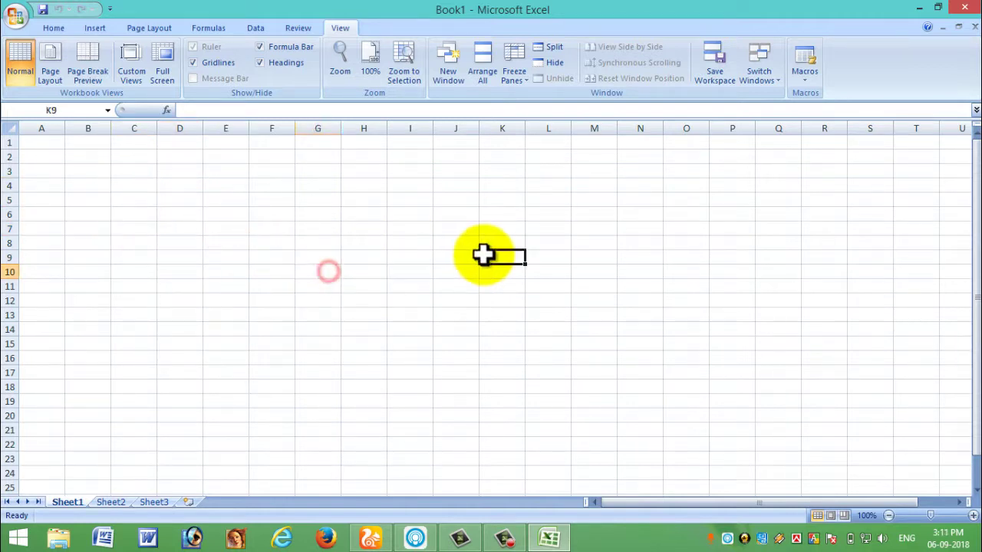
pyautogui.click(264, 243)
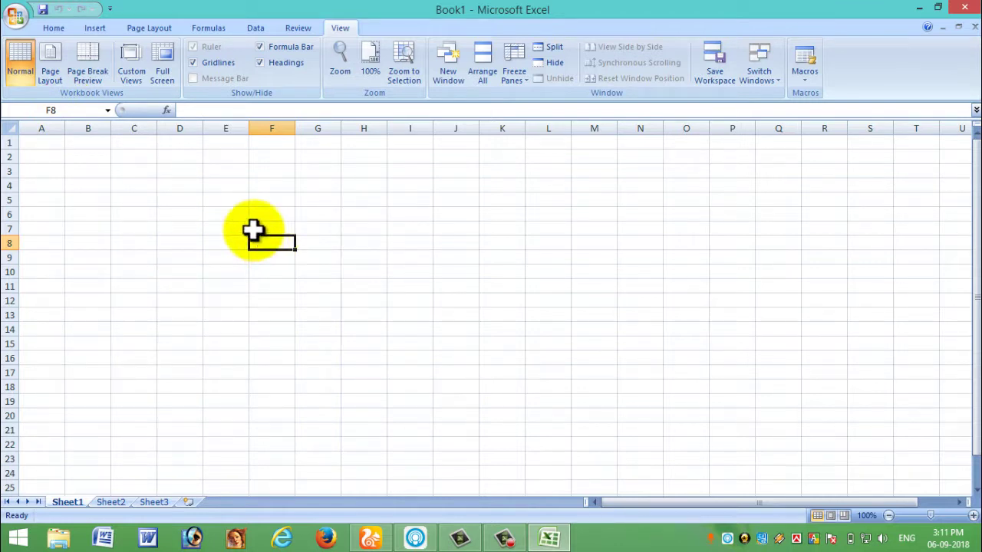
# Step: Select cells D5 and A1, ending on cell K12
pyautogui.click(184, 198)
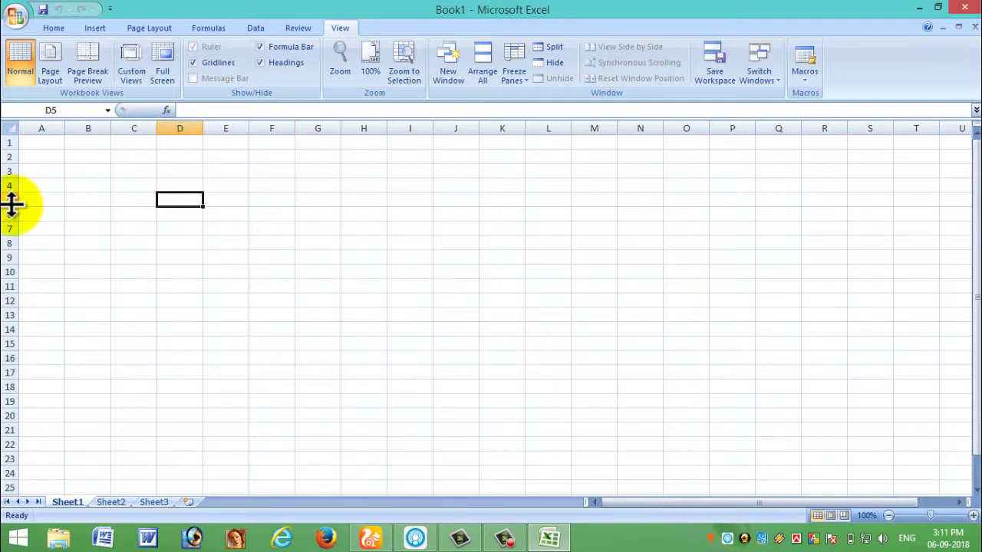
pyautogui.click(36, 143)
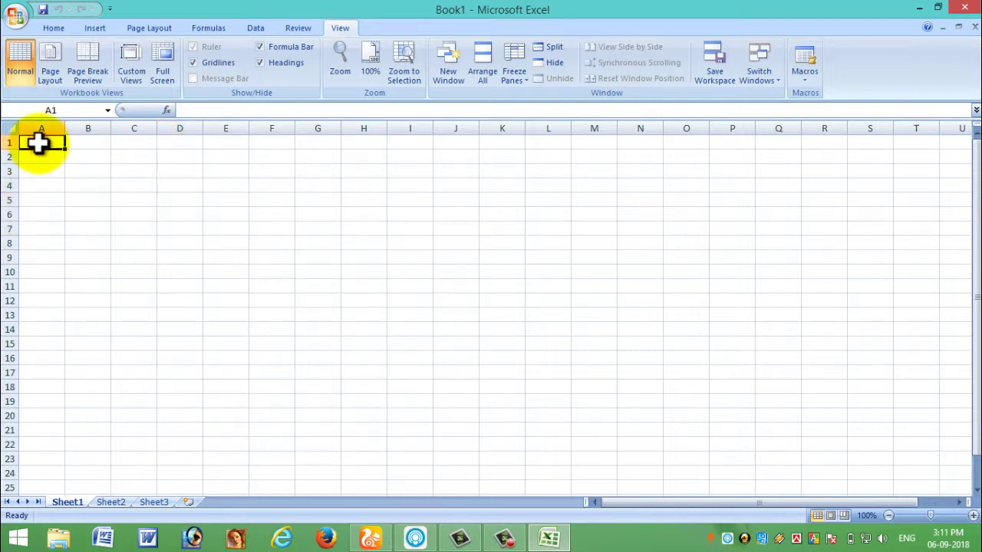
pyautogui.click(522, 301)
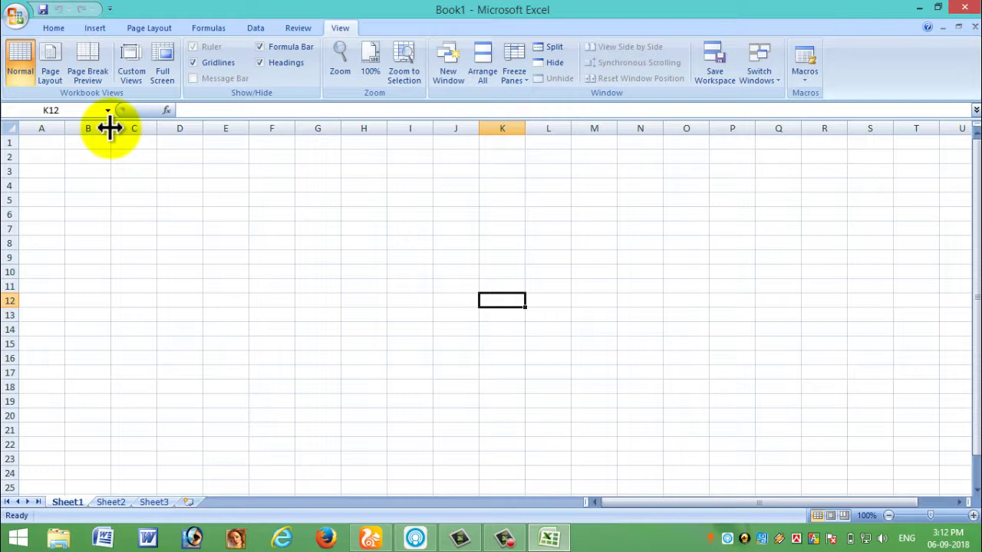
# Step: Widen columns B and F by dragging their header borders to the right
pyautogui.moveTo(110, 129)
pyautogui.mouseDown()
pyautogui.moveTo(218, 126)
pyautogui.moveTo(131, 129)
pyautogui.mouseUp()
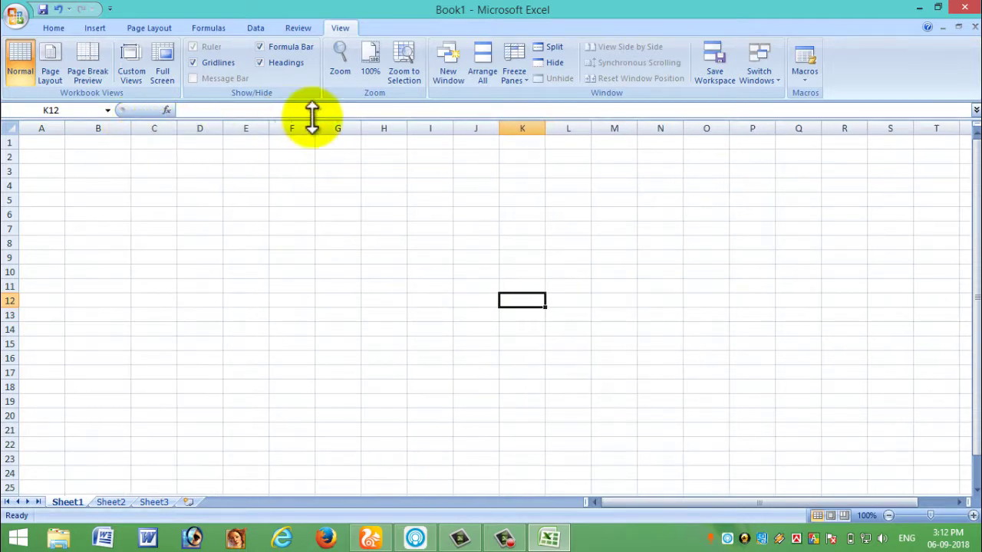
pyautogui.moveTo(315, 128)
pyautogui.mouseDown()
pyautogui.moveTo(377, 131)
pyautogui.moveTo(338, 132)
pyautogui.mouseUp()
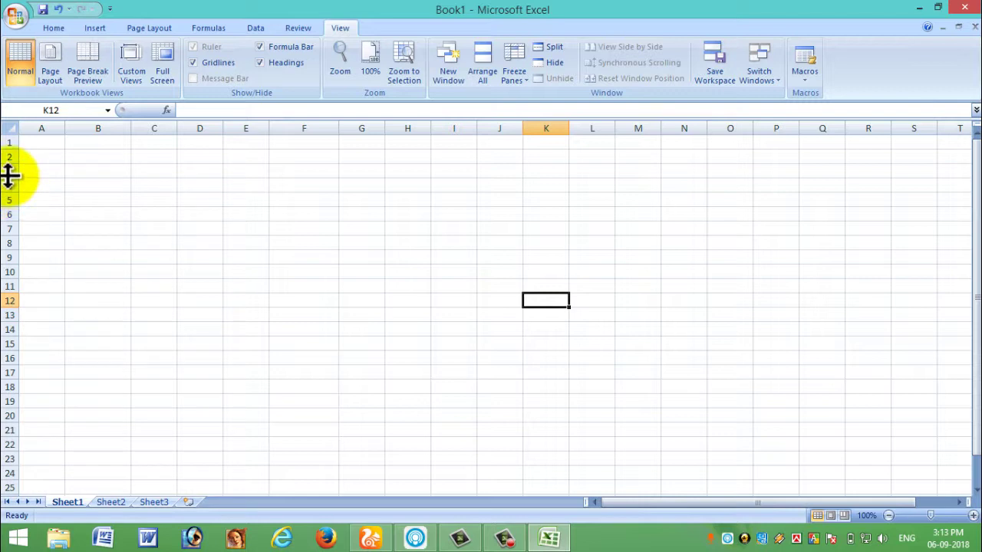
pyautogui.moveTo(9, 178); pyautogui.dragTo(9, 215)
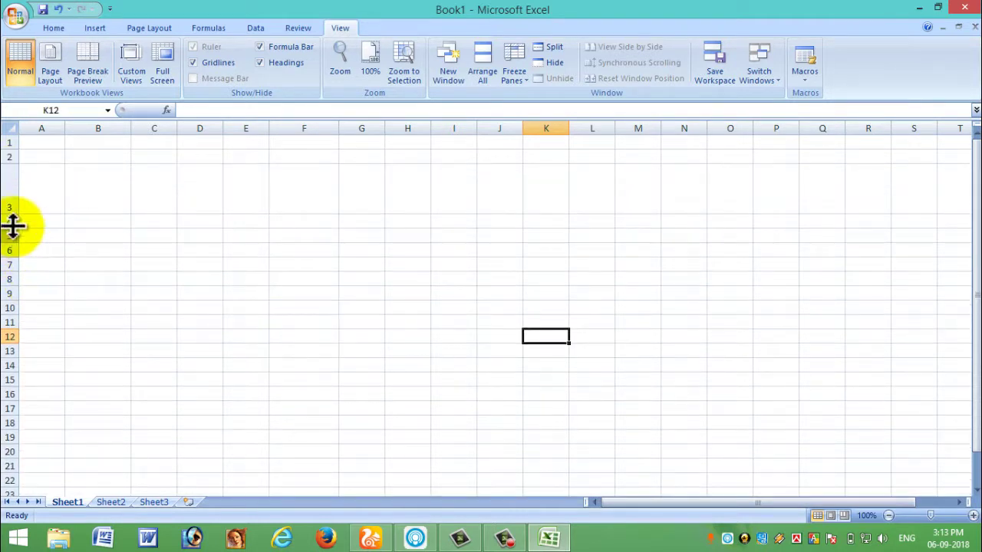
pyautogui.moveTo(9, 214); pyautogui.dragTo(12, 176)
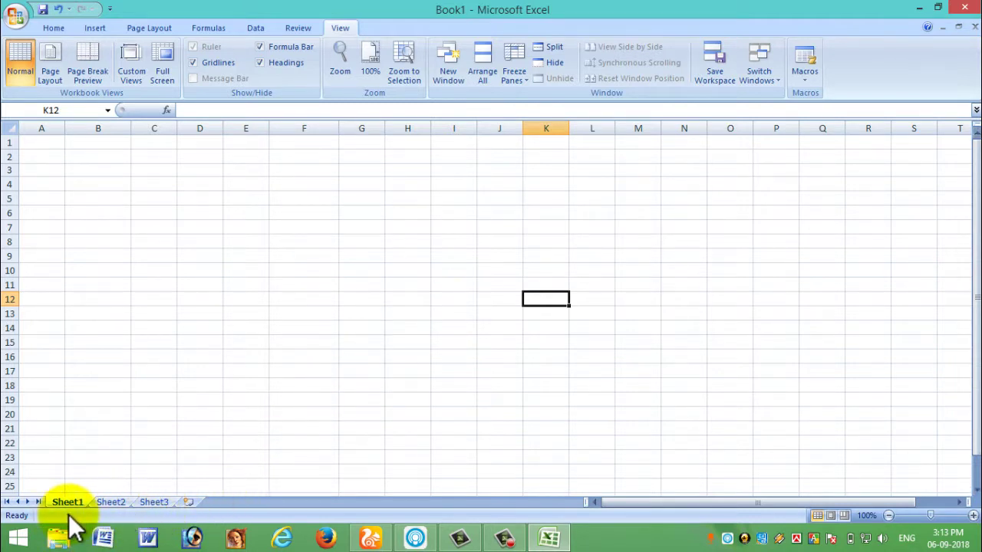
# Step: Switch to Sheet2 and then on to Sheet3
pyautogui.click(107, 503)
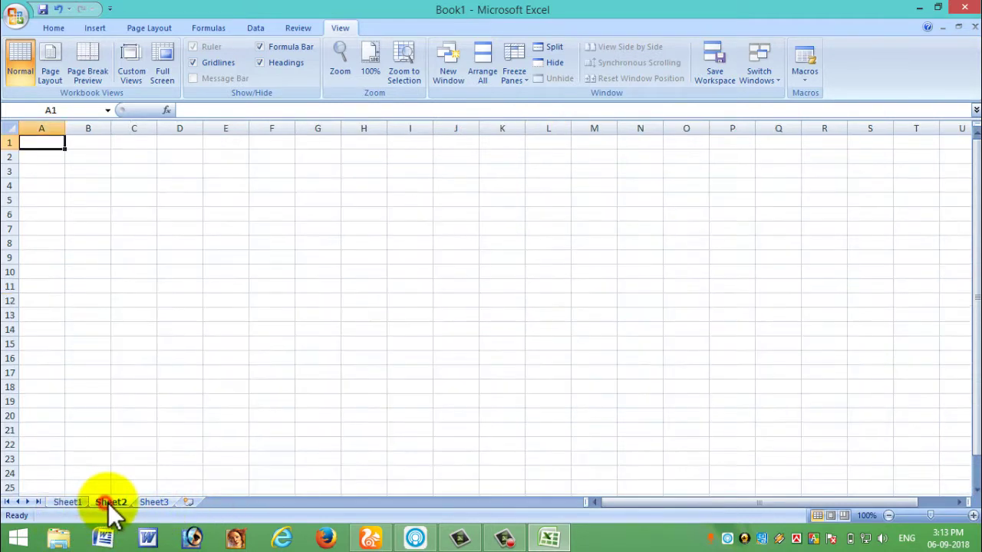
pyautogui.click(152, 503)
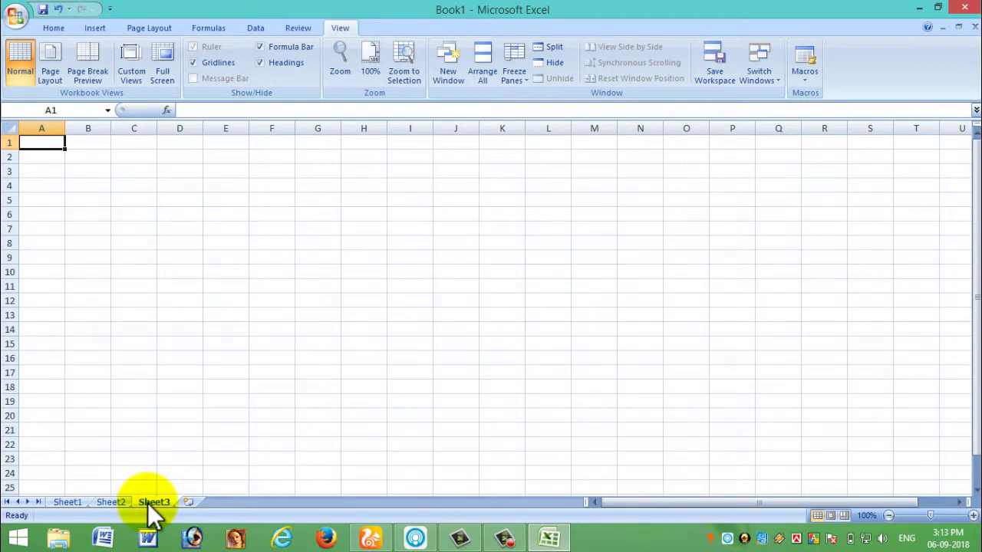
# Step: Insert three new worksheets, Sheet4, Sheet5 and Sheet6, into Book1
pyautogui.click(189, 502)
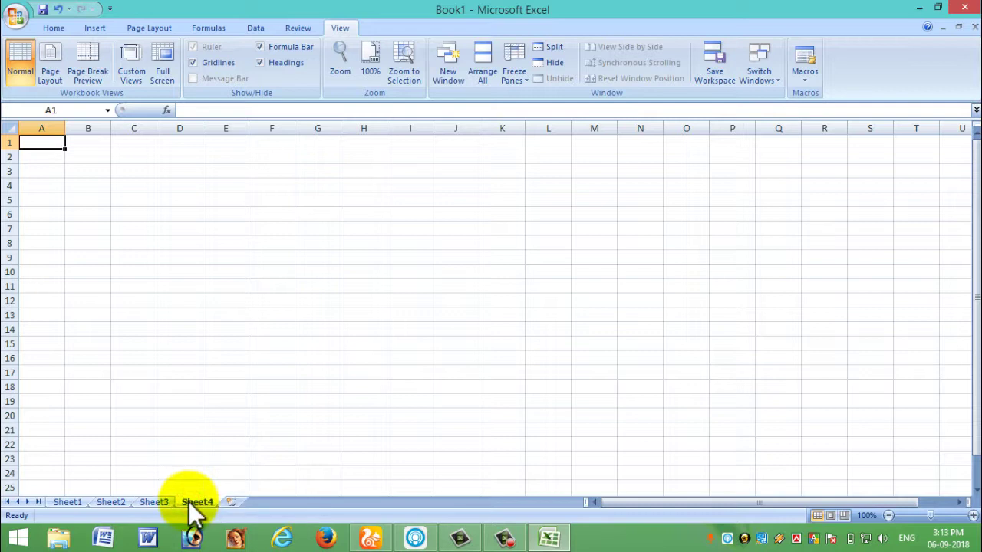
pyautogui.click(230, 502)
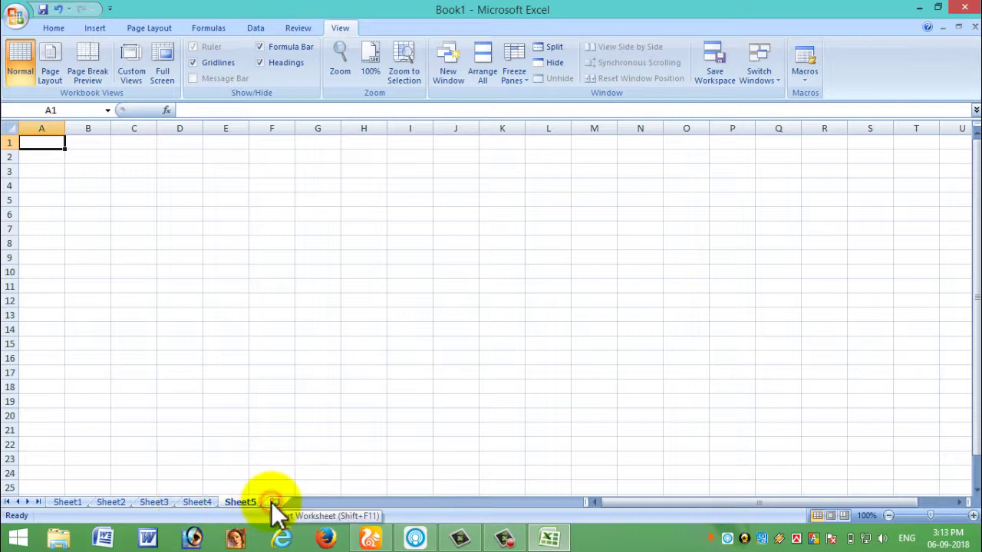
pyautogui.click(273, 502)
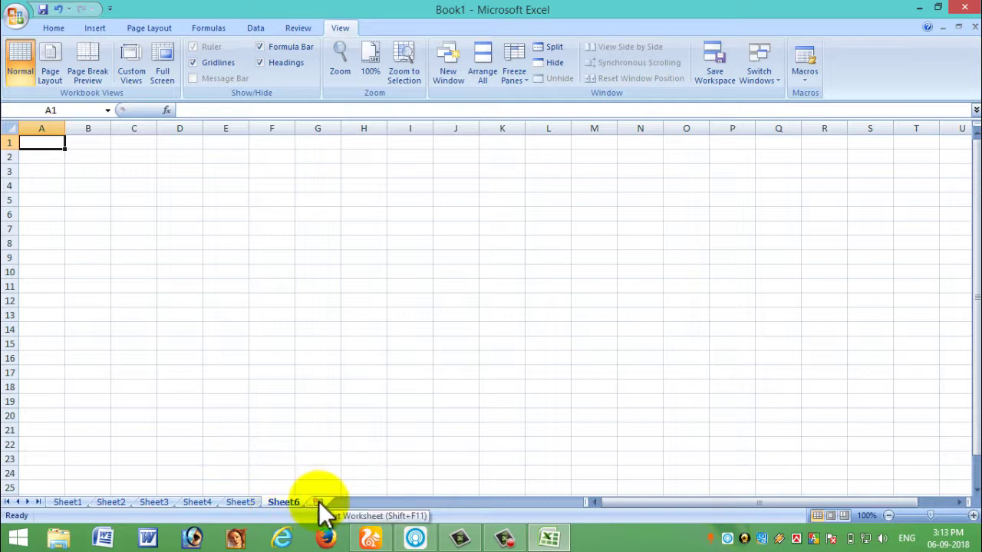
# Step: Delete Sheet6, then look through Sheet1, Sheet2 and Sheet3, ending on Sheet1
pyautogui.rightClick(279, 503)
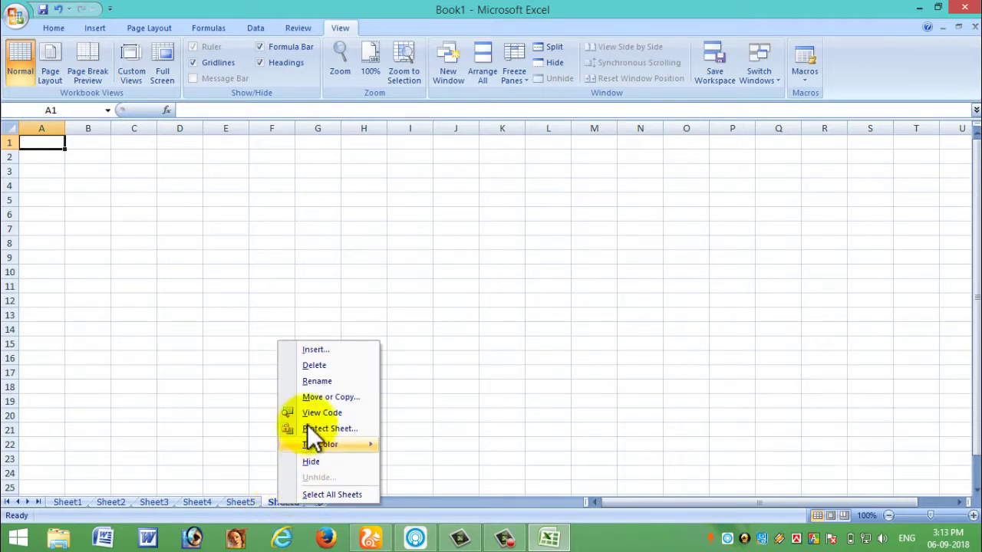
pyautogui.click(313, 366)
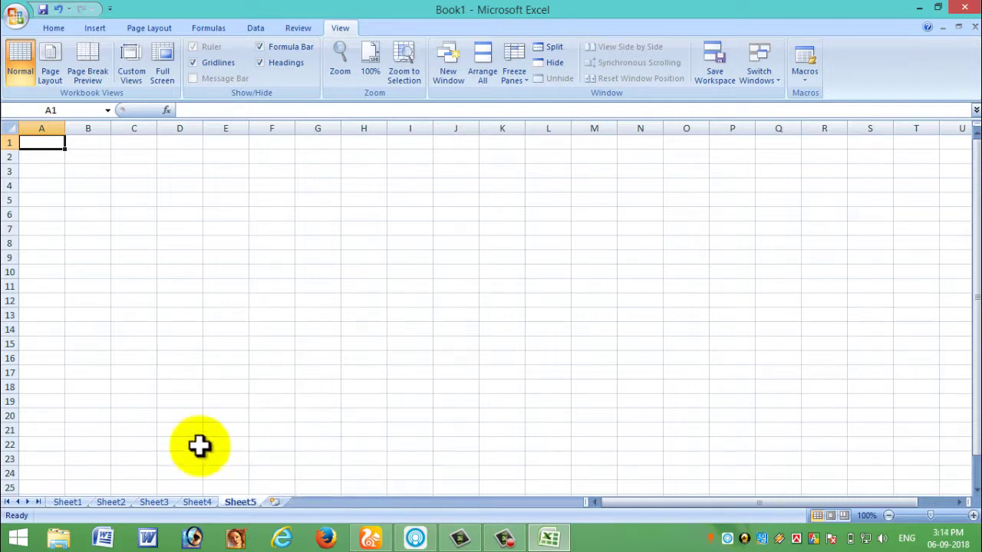
pyautogui.click(68, 503)
pyautogui.click(111, 503)
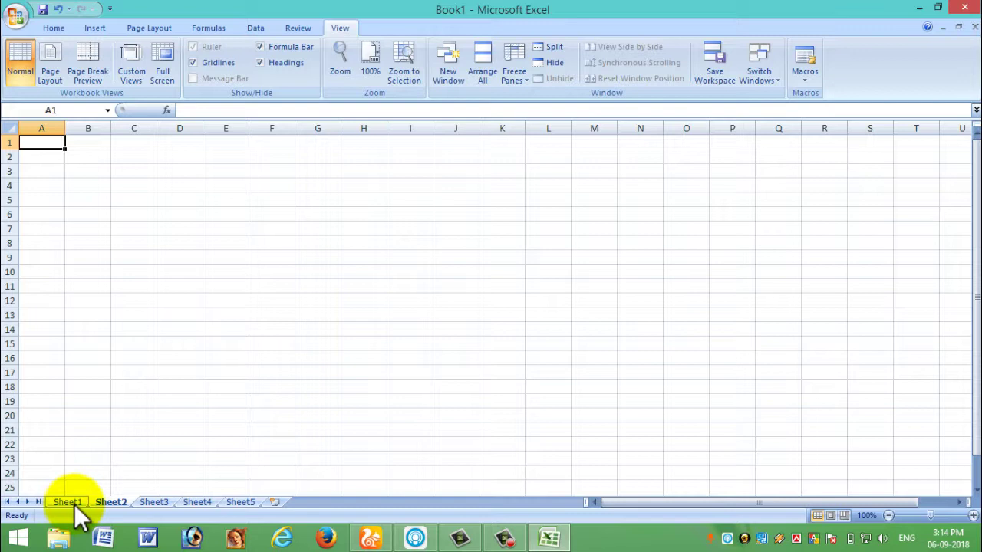
pyautogui.click(69, 504)
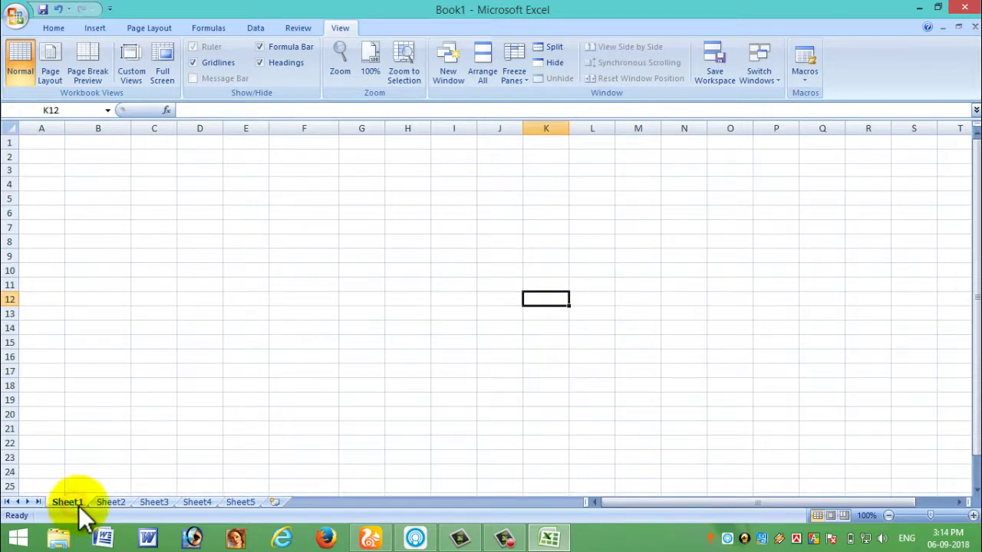
pyautogui.click(111, 503)
pyautogui.click(154, 503)
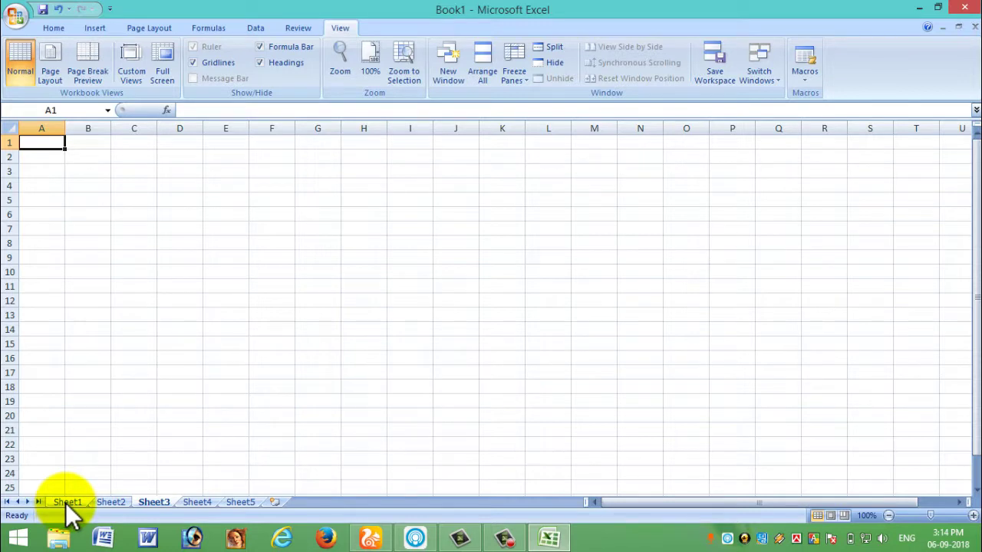
pyautogui.click(65, 502)
# Step: Rename the Sheet1 tab to Jan
pyautogui.rightClick(65, 502)
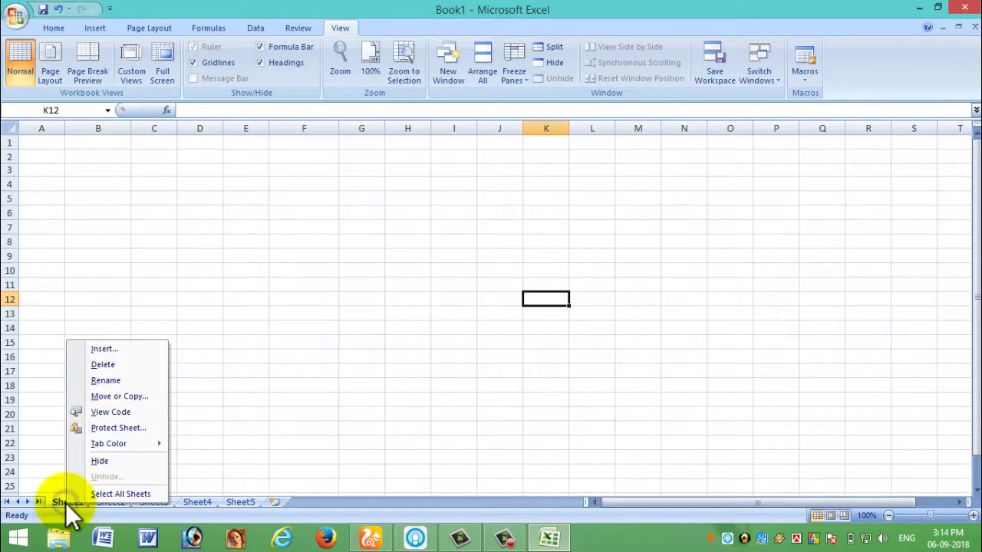
pyautogui.click(104, 381)
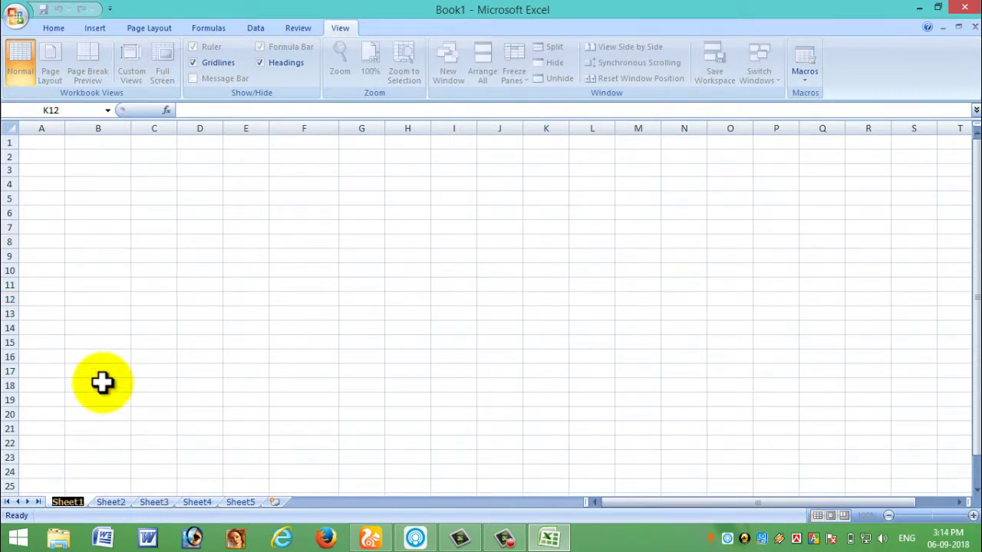
pyautogui.press('BackSpace')
pyautogui.write('J')
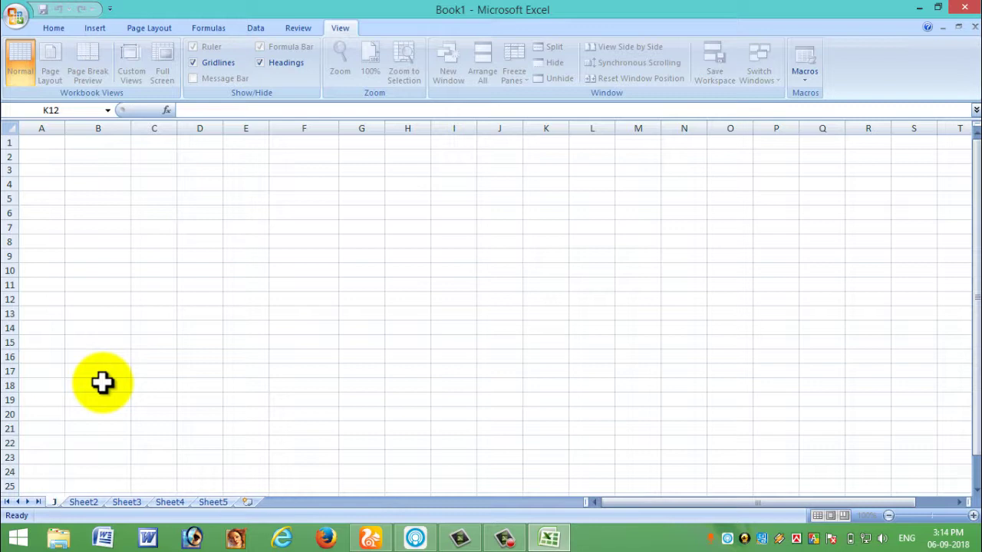
pyautogui.write('an')
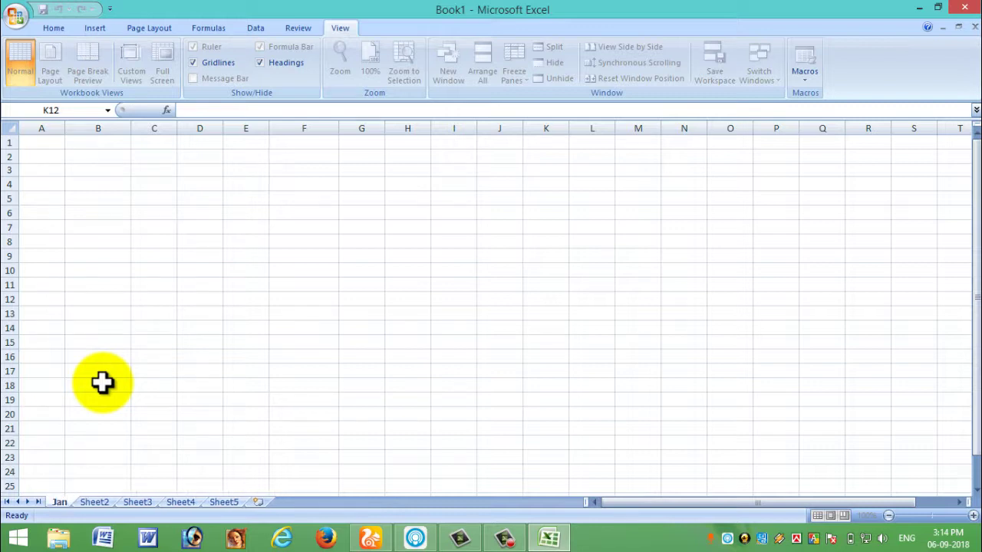
# Step: Rename the second sheet tab to Feb
pyautogui.rightClick(105, 501)
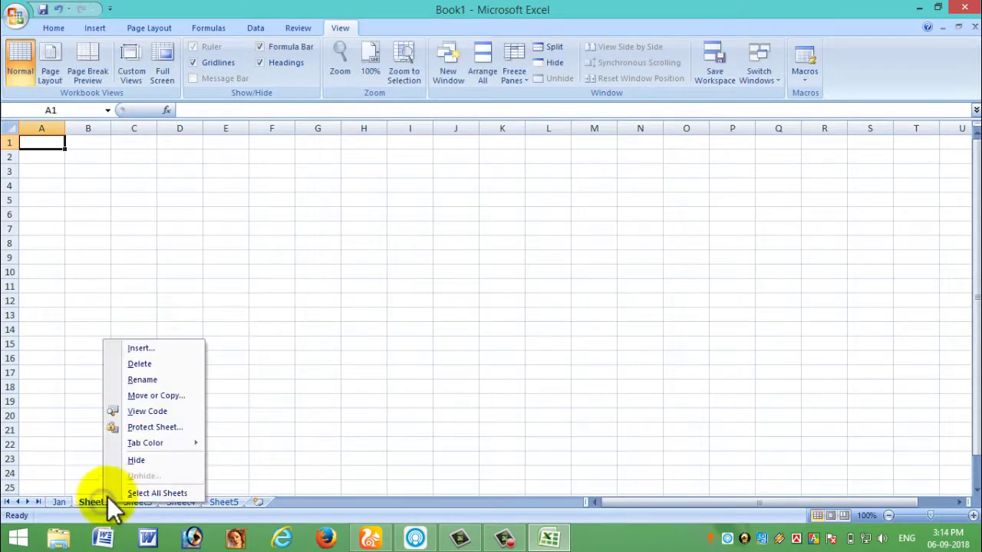
pyautogui.click(140, 380)
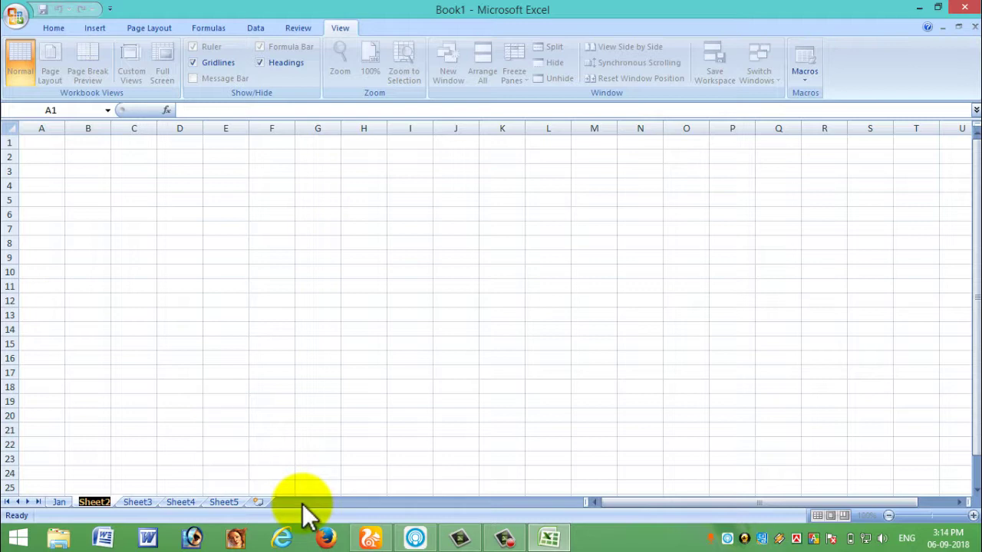
pyautogui.write('Fe')
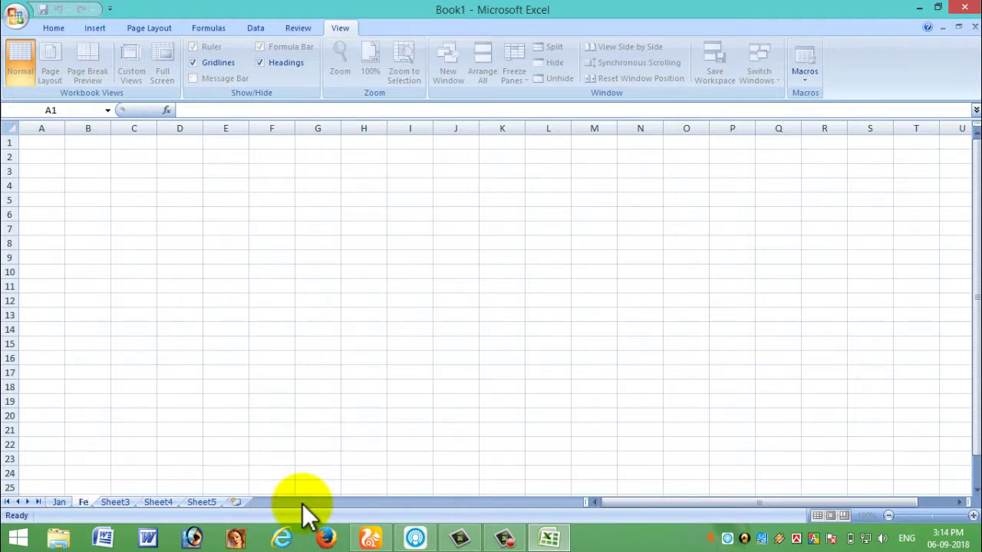
pyautogui.write('b')
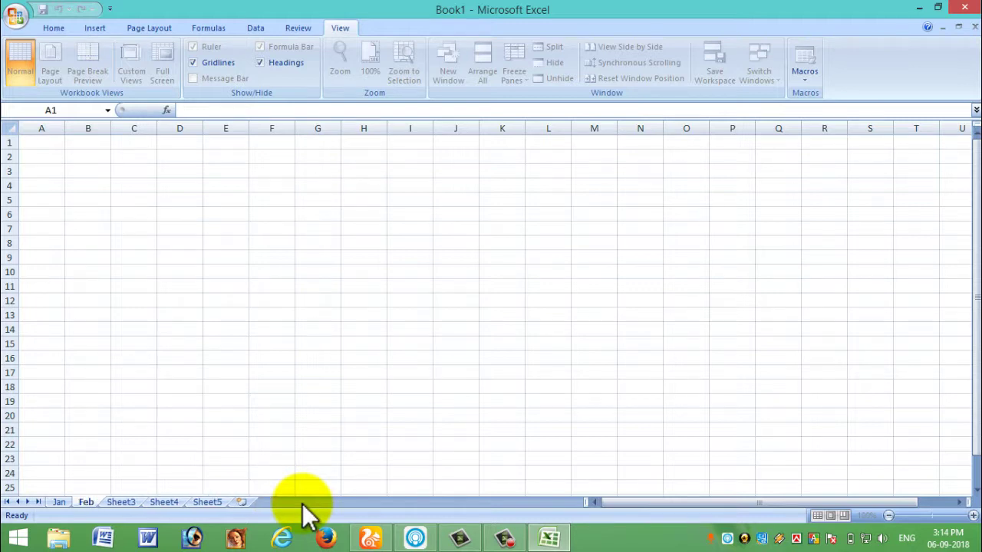
pyautogui.press('Return')
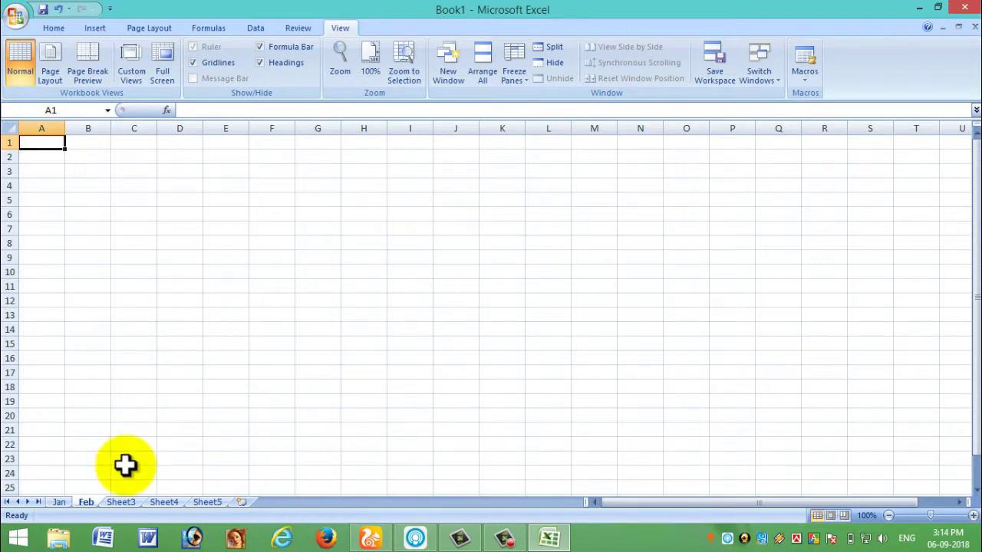
# Step: Rename the Sheet3 tab to Mar
pyautogui.rightClick(128, 503)
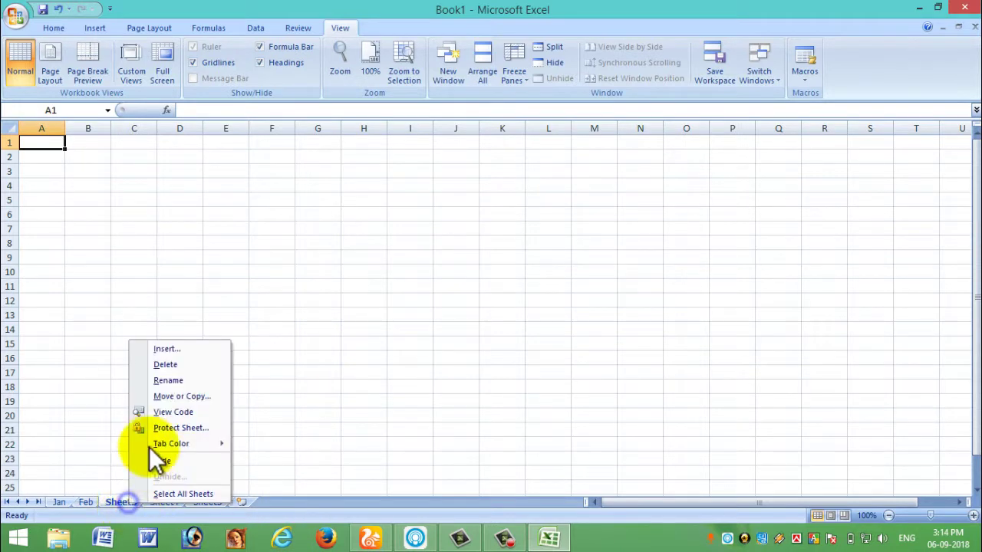
pyautogui.click(164, 380)
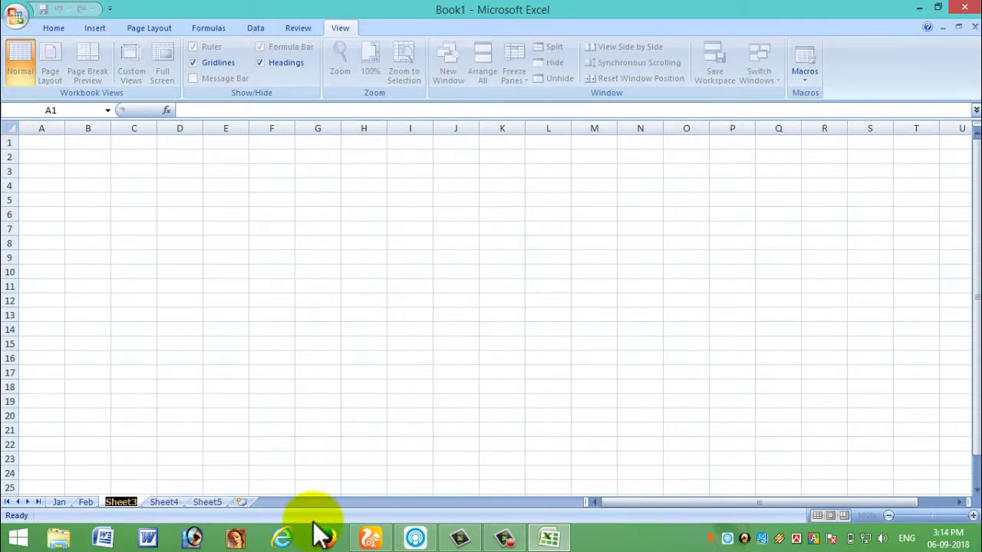
pyautogui.write('Ma')
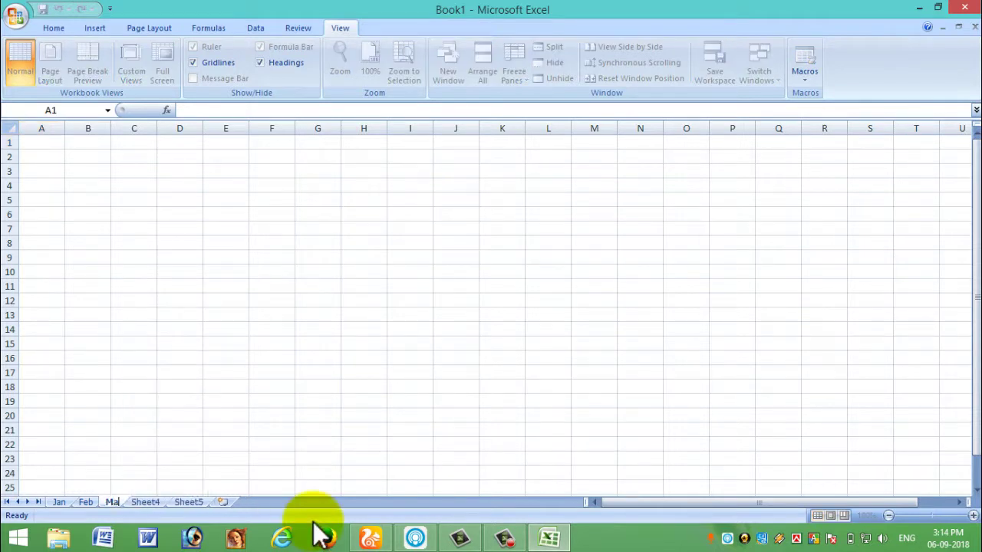
pyautogui.write('r')
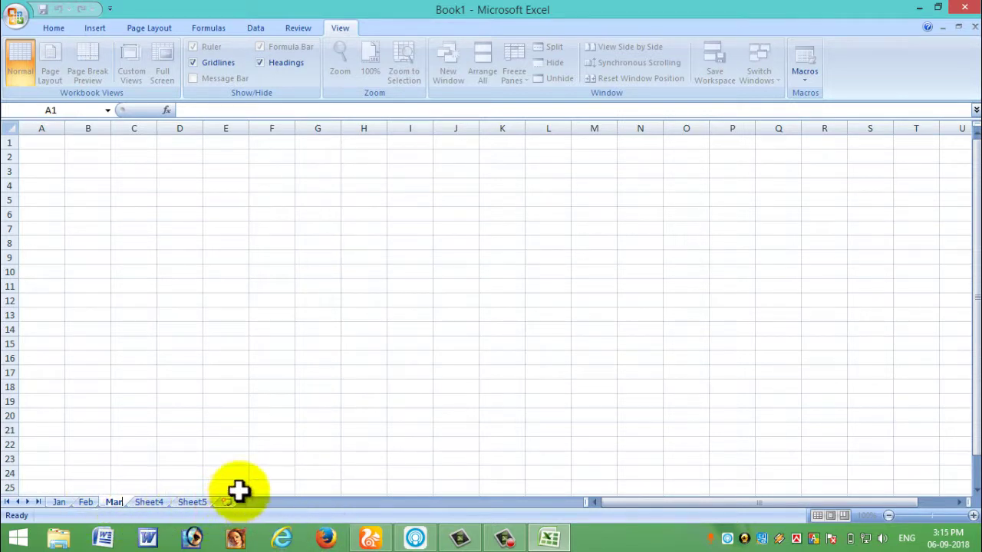
pyautogui.press('Return')
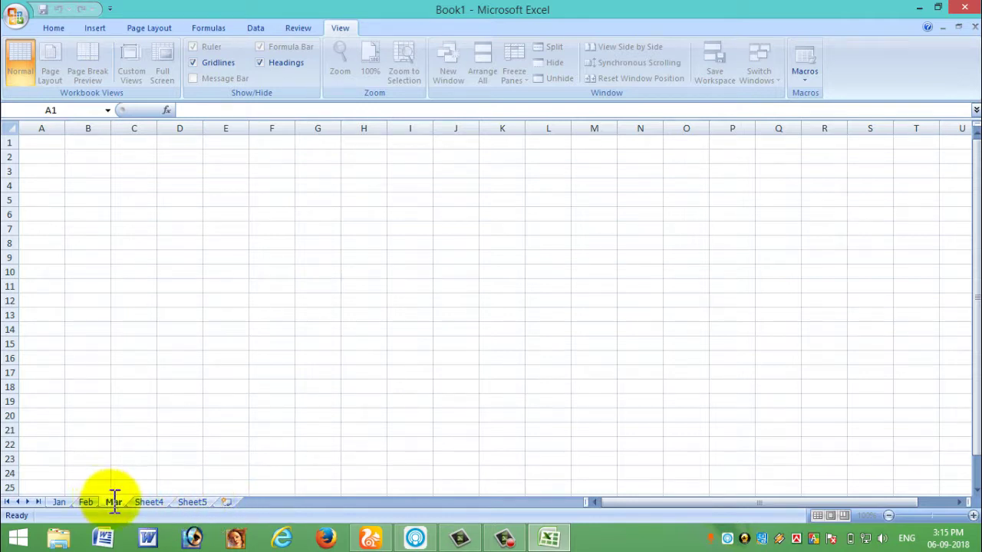
# Step: Set the Jan sheet's tab color to red
pyautogui.click(149, 501)
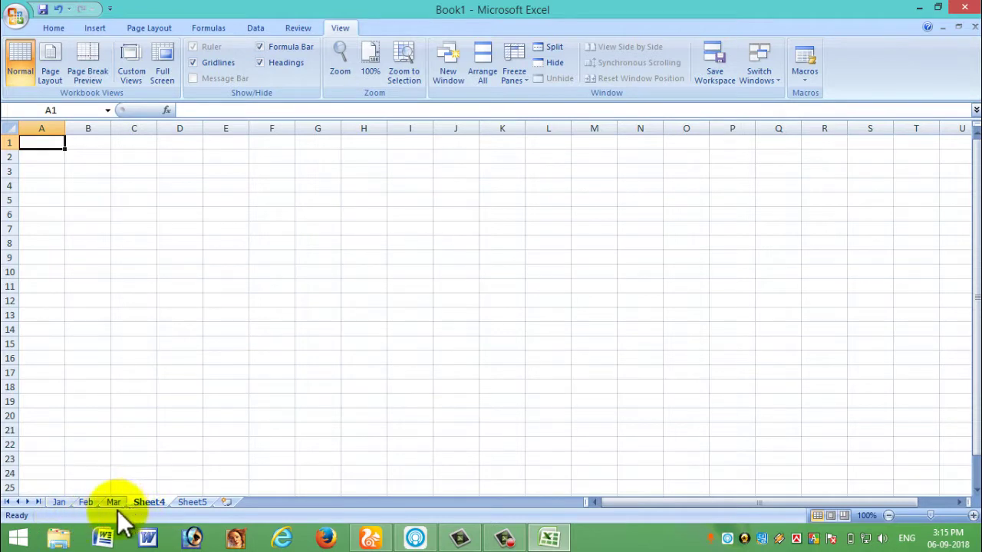
pyautogui.click(66, 502)
pyautogui.rightClick(66, 501)
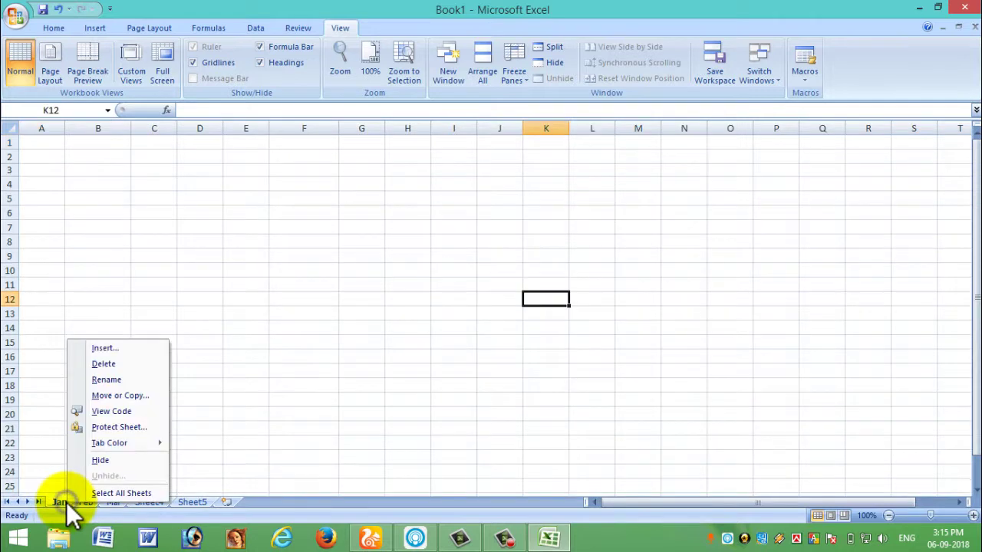
pyautogui.moveTo(100, 444)
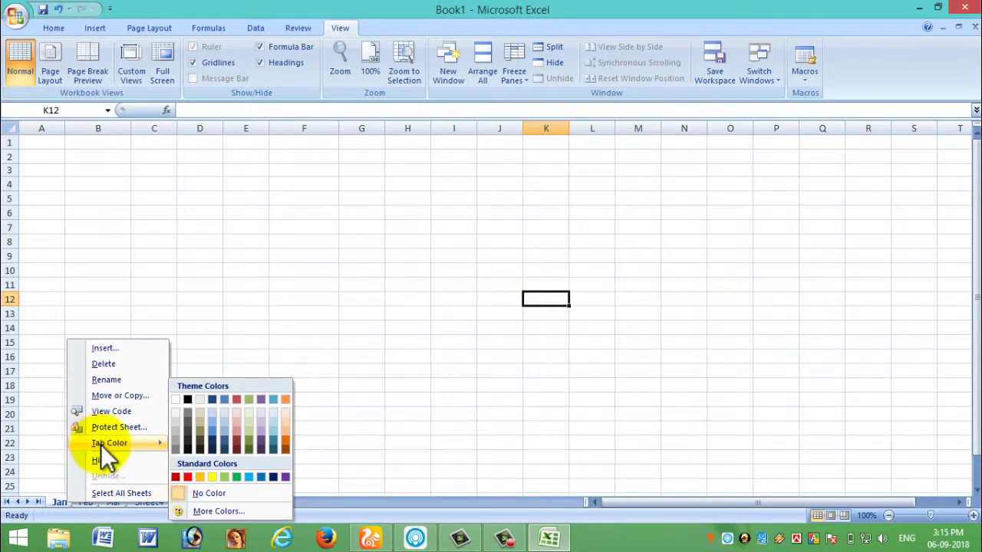
pyautogui.click(188, 477)
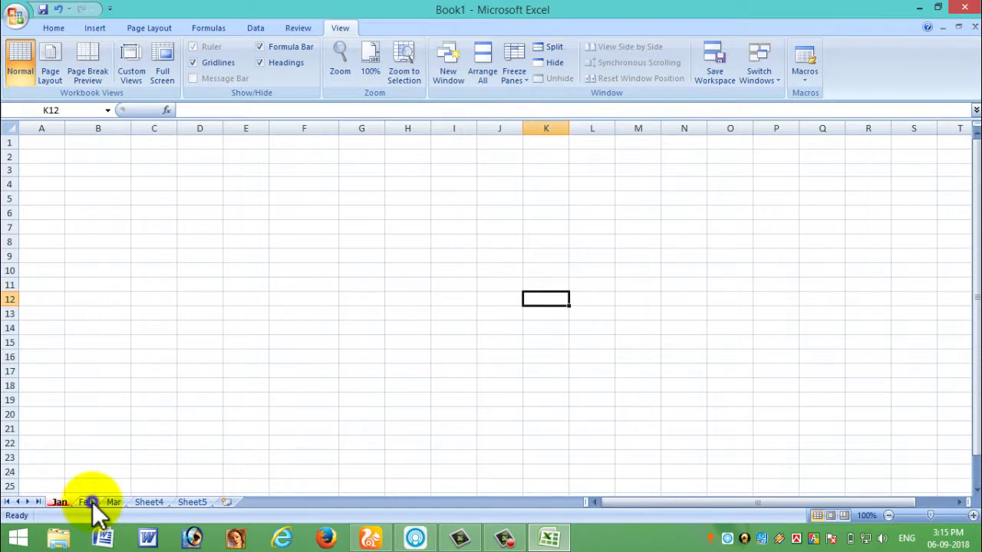
# Step: Set the Feb and Mar sheet tab colors to green
pyautogui.rightClick(92, 502)
pyautogui.moveTo(127, 445)
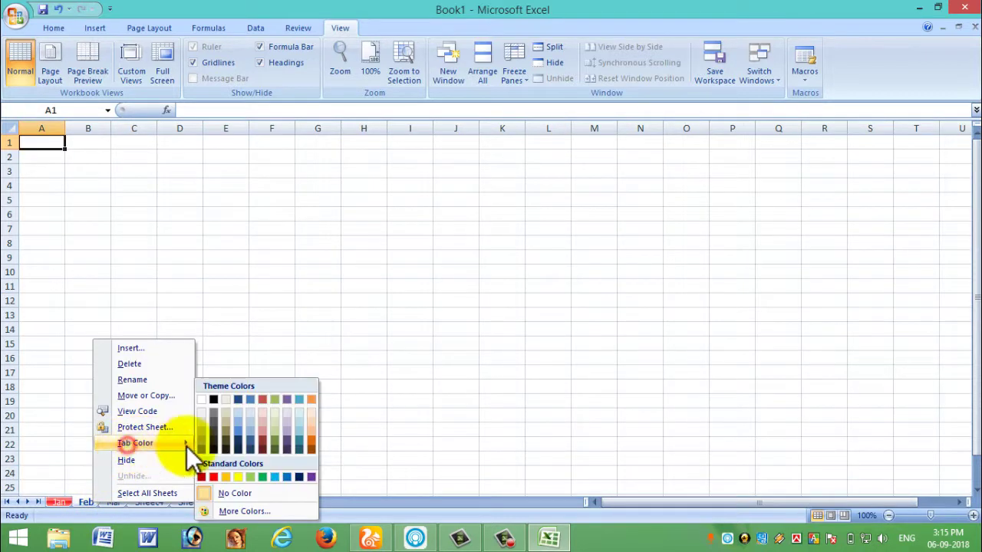
pyautogui.click(264, 477)
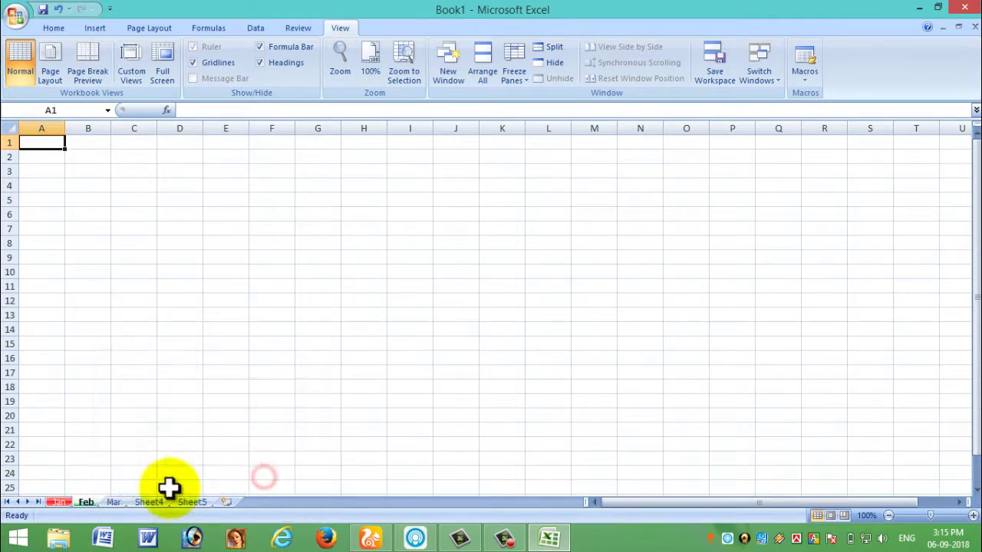
pyautogui.rightClick(117, 505)
pyautogui.moveTo(161, 447)
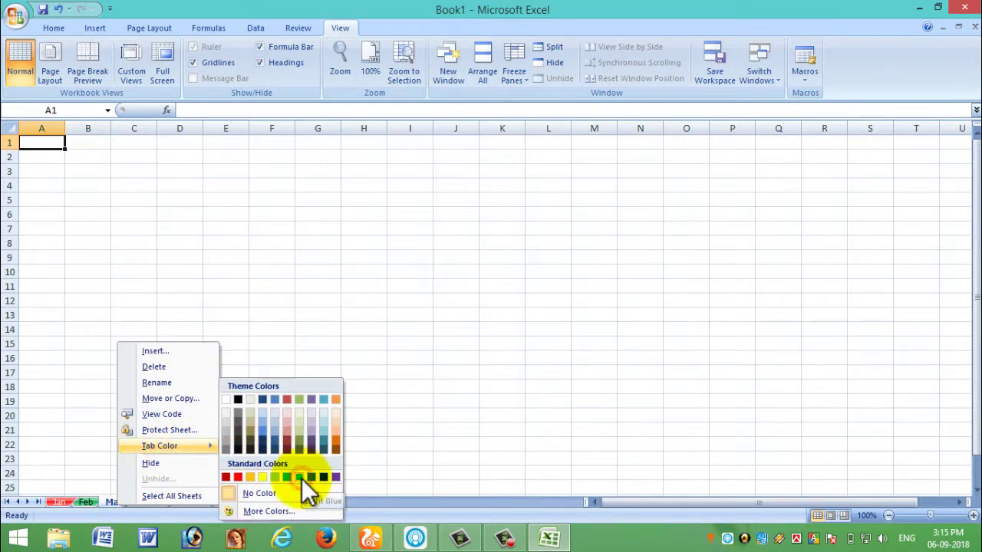
pyautogui.click(300, 477)
pyautogui.click(204, 432)
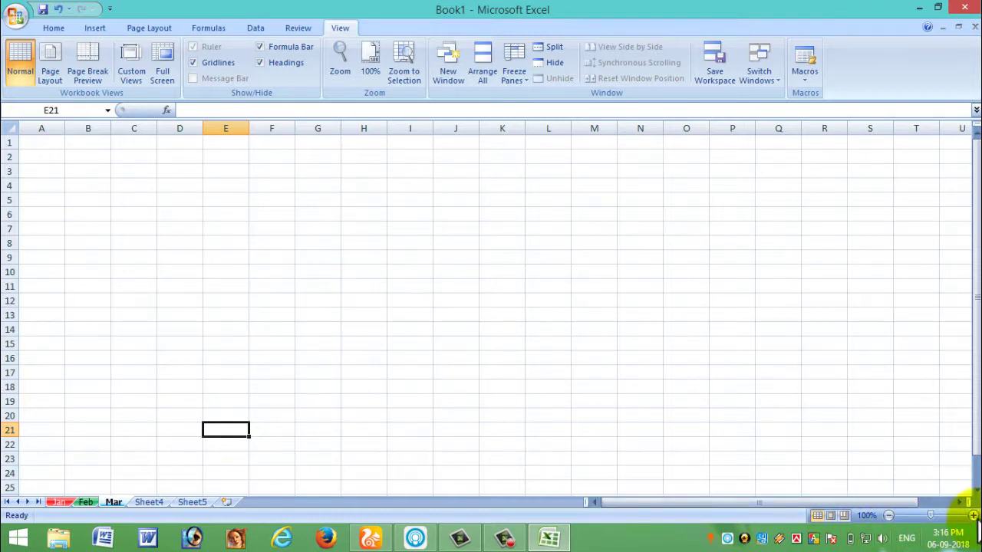
pyautogui.click(972, 516)
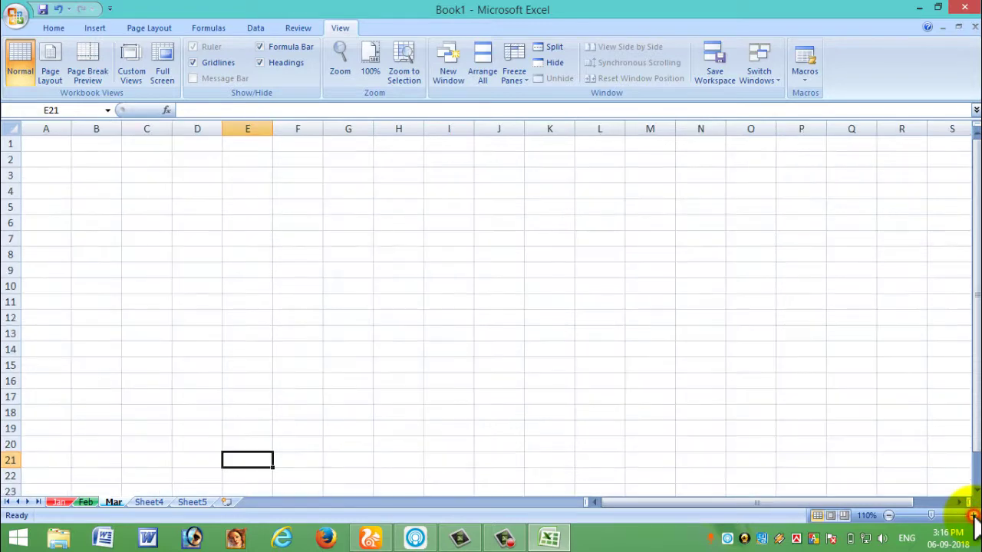
pyautogui.click(973, 516)
pyautogui.click(972, 515)
pyautogui.click(973, 516)
pyautogui.click(973, 516)
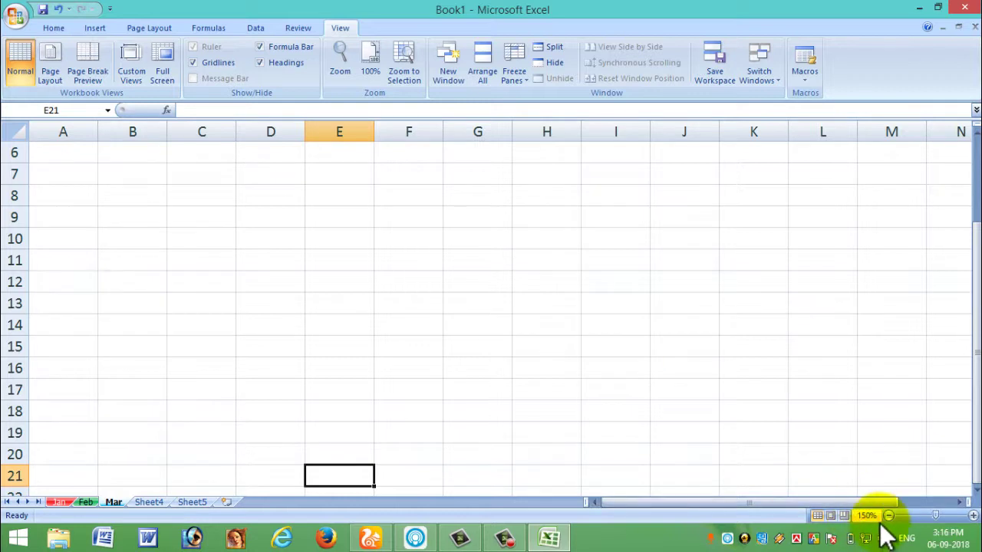
pyautogui.click(973, 516)
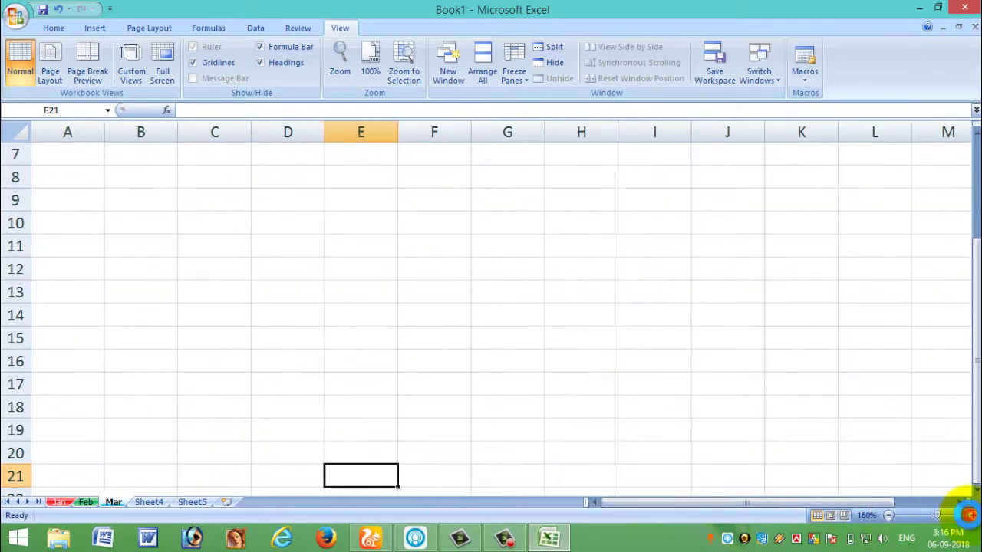
pyautogui.click(973, 516)
pyautogui.click(888, 516)
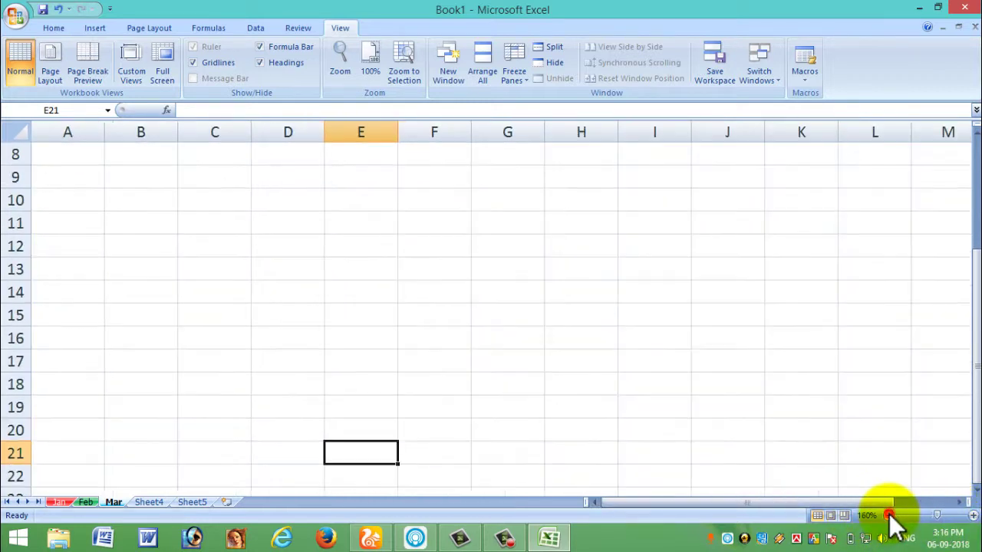
pyautogui.click(888, 516)
pyautogui.click(889, 515)
pyautogui.click(888, 516)
pyautogui.click(889, 516)
pyautogui.click(888, 515)
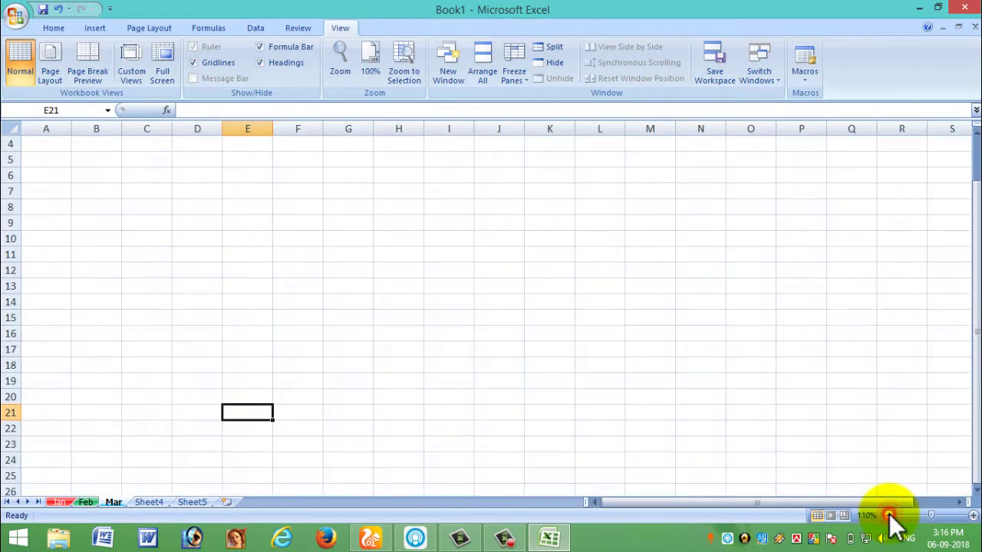
pyautogui.click(889, 516)
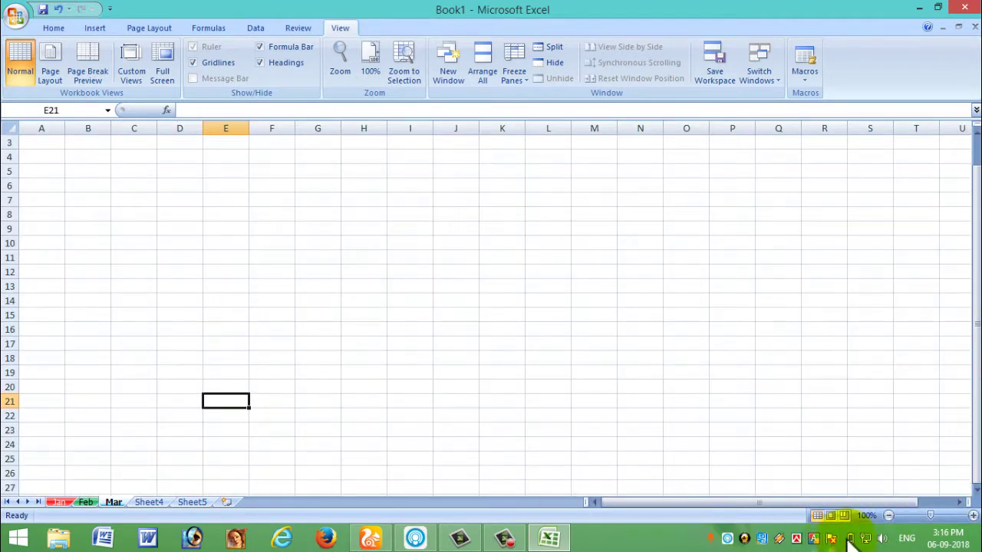